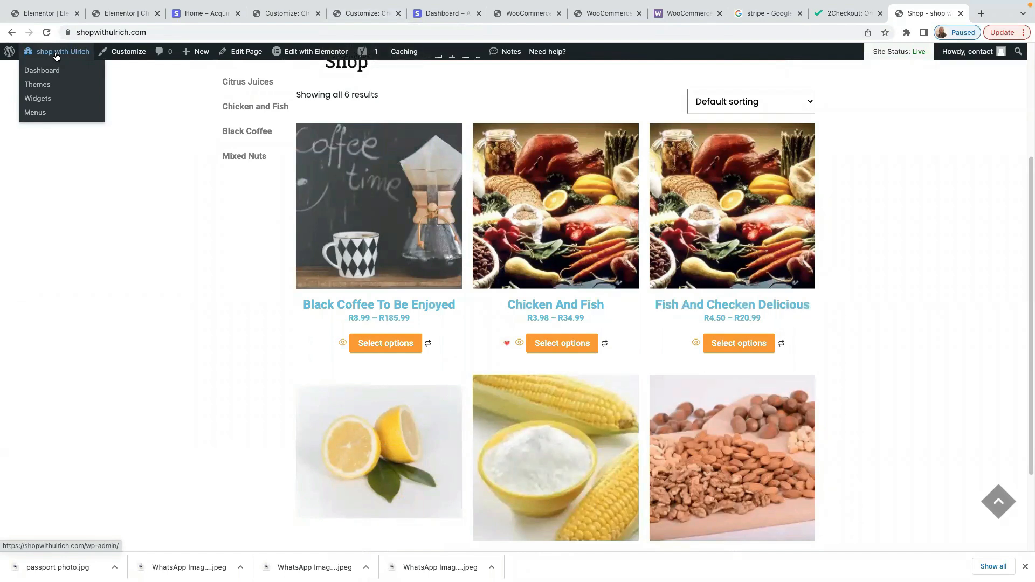
Step: Visit the Chicken and Fish product and the store's cart page, then check the cart's page editor and return to the cart
{"action": "left_click", "coordinate": [546, 214]}
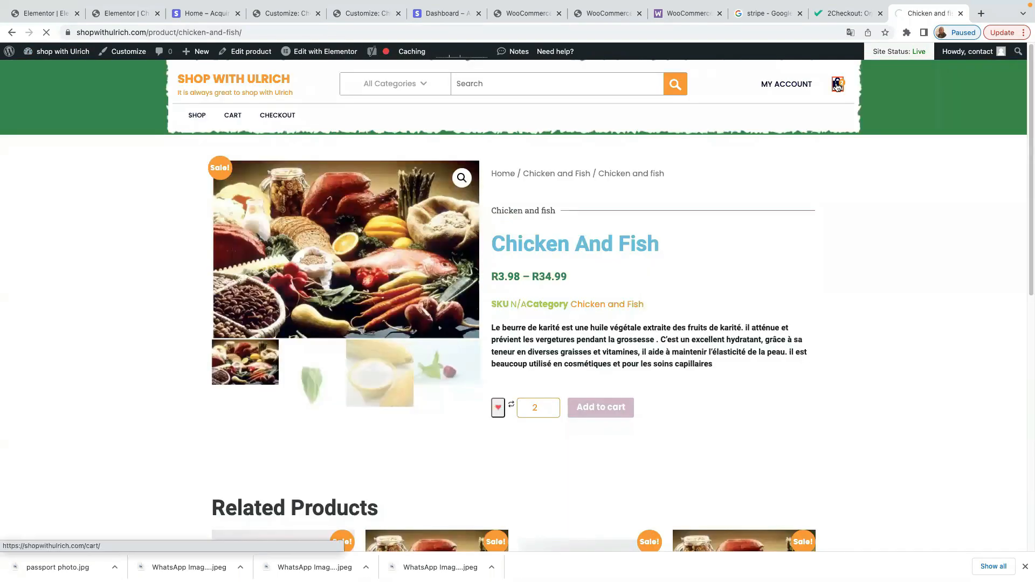
{"action": "left_click", "coordinate": [837, 85]}
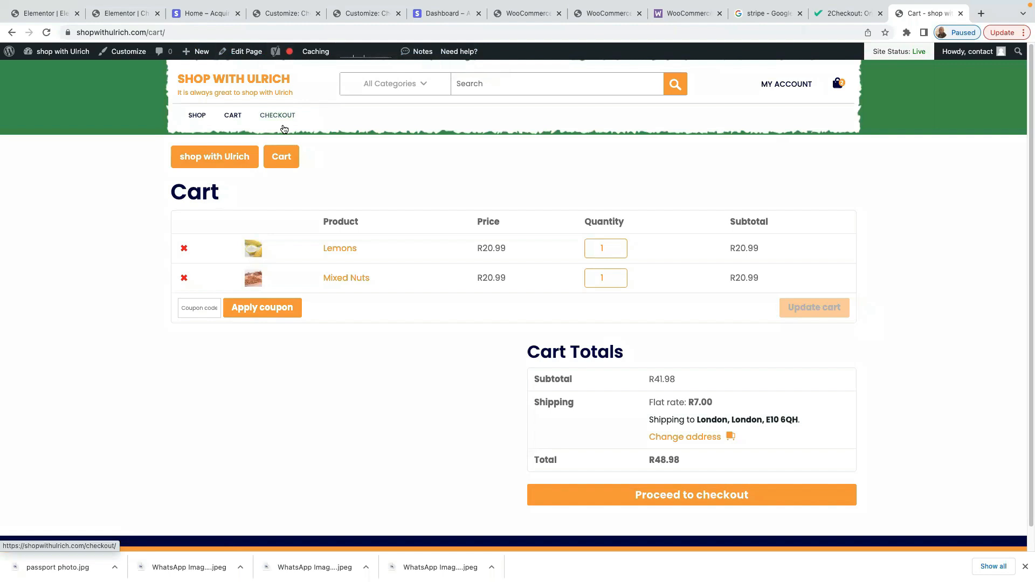
{"action": "left_click", "coordinate": [240, 52]}
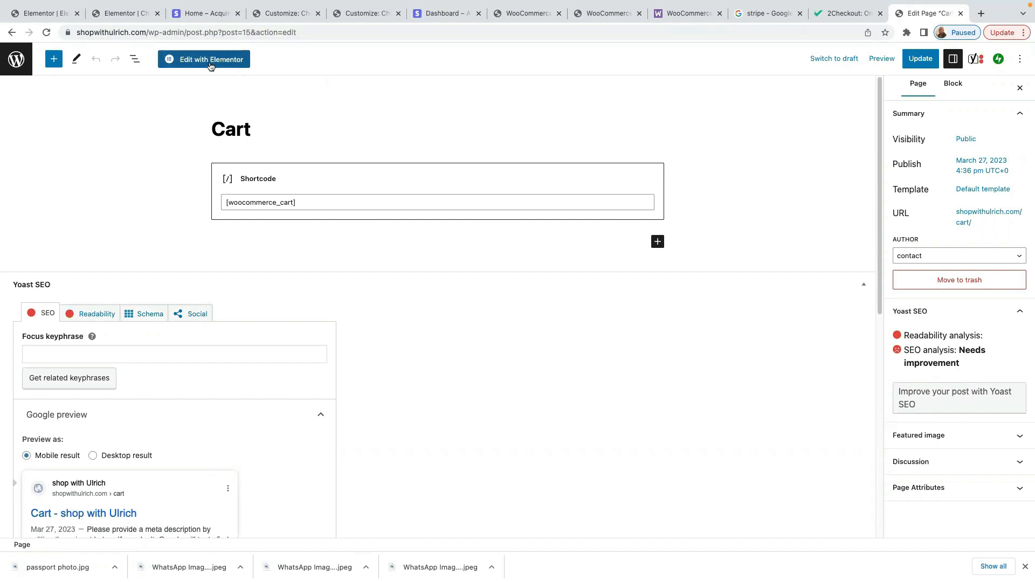
{"action": "left_click", "coordinate": [11, 33]}
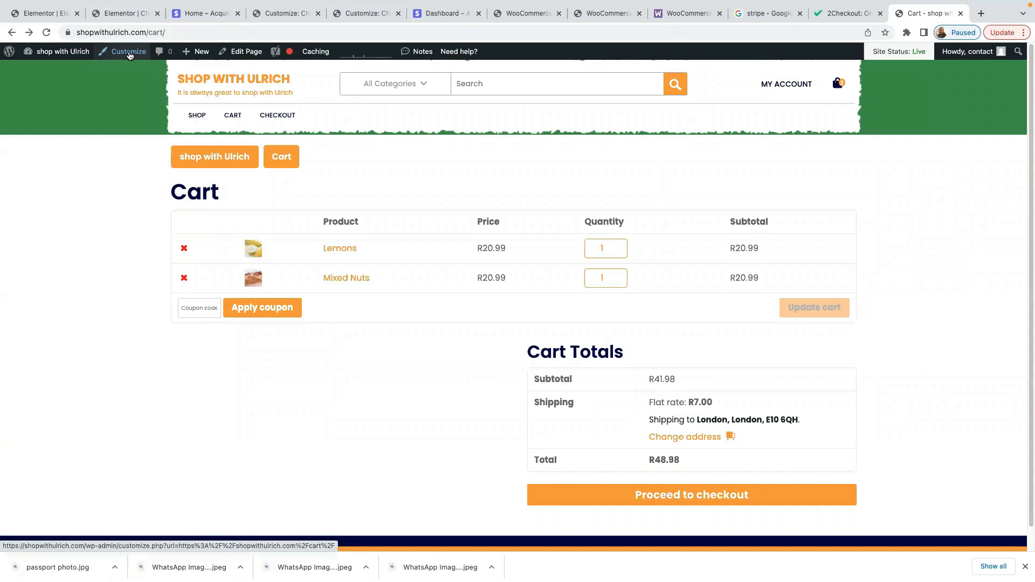
Step: Open the cart page in the site customizer and examine the theme's typography settings for paragraph, link, list and heading text
{"action": "left_click", "coordinate": [126, 52]}
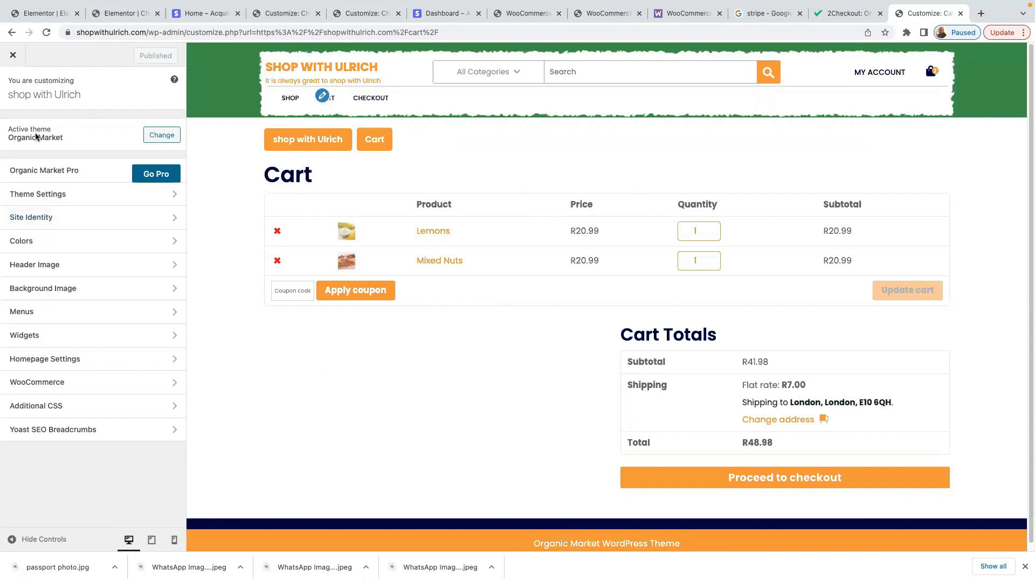
{"action": "left_click", "coordinate": [66, 198]}
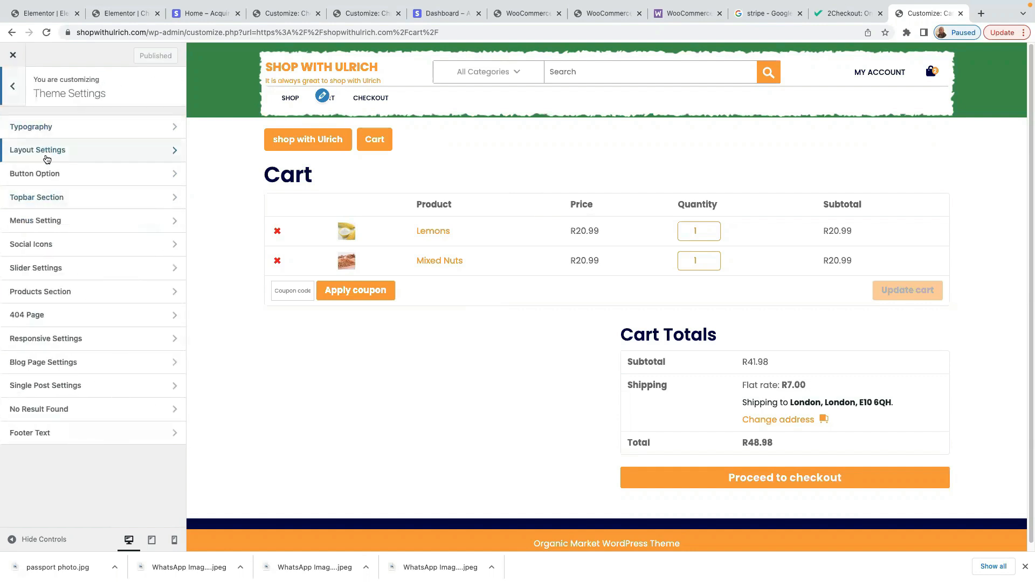
{"action": "left_click", "coordinate": [91, 127]}
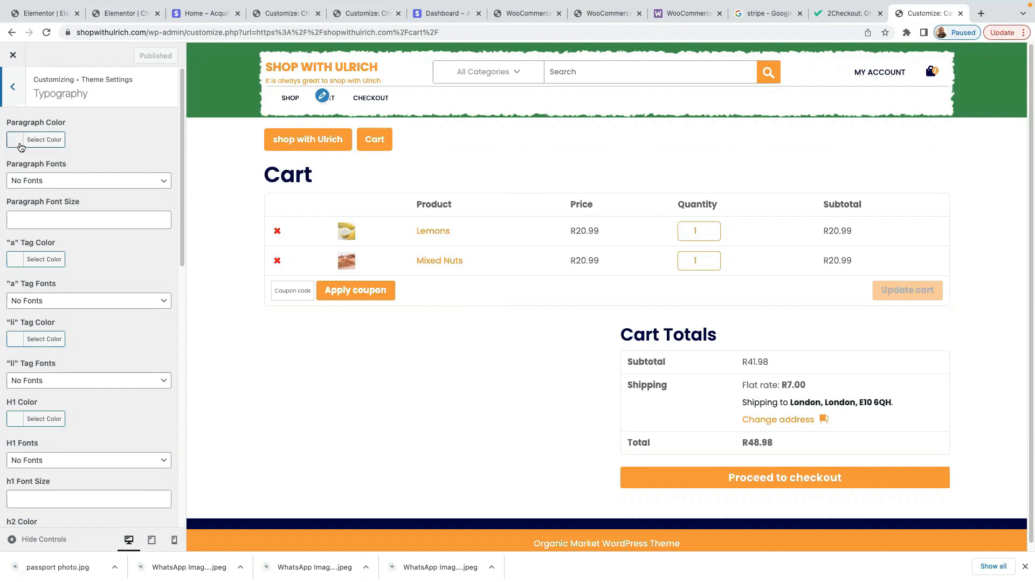
{"action": "left_click", "coordinate": [74, 187]}
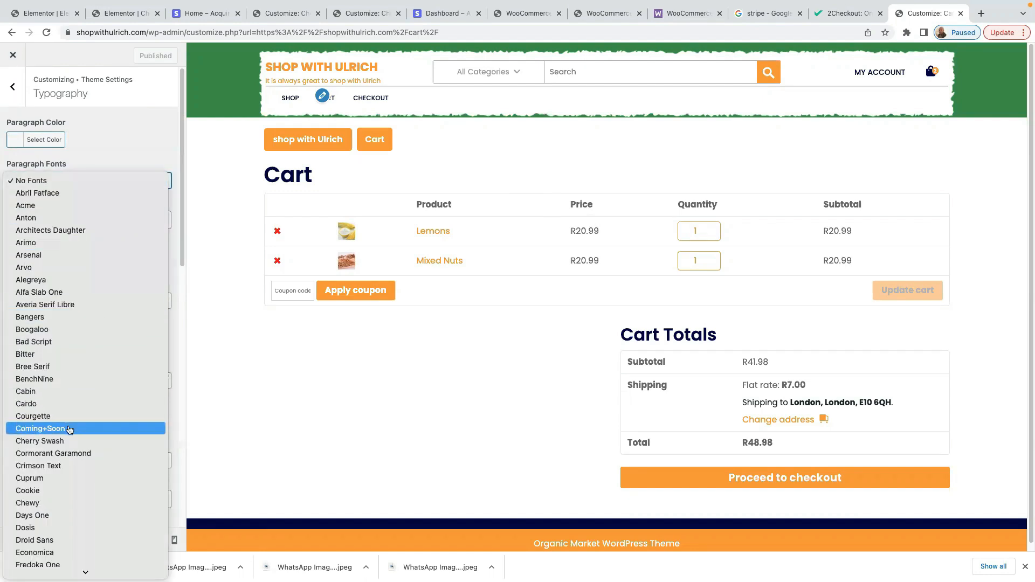
{"action": "left_click", "coordinate": [126, 136]}
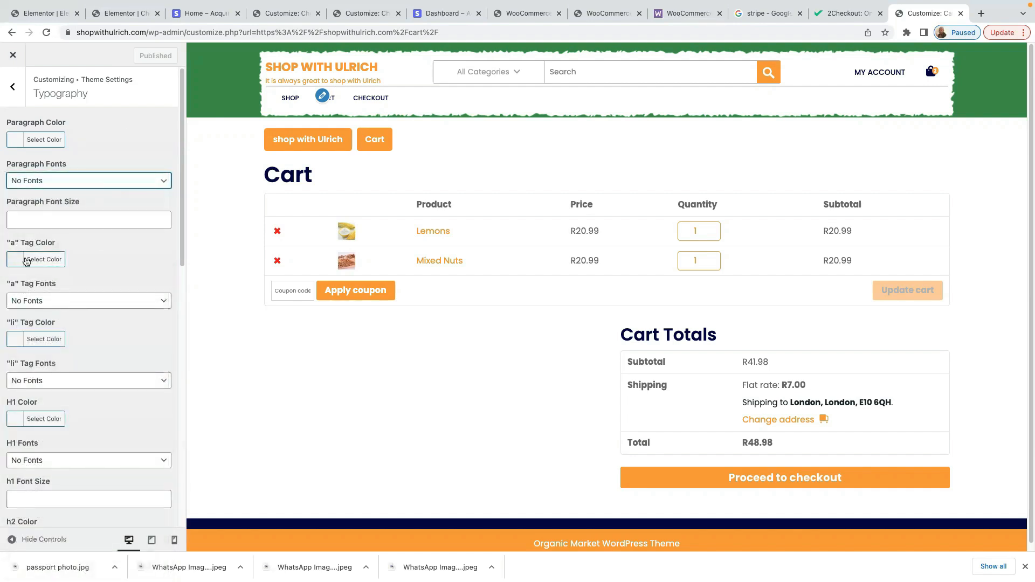
{"action": "scroll", "coordinate": [46, 414], "scroll_direction": "down", "scroll_amount": 5}
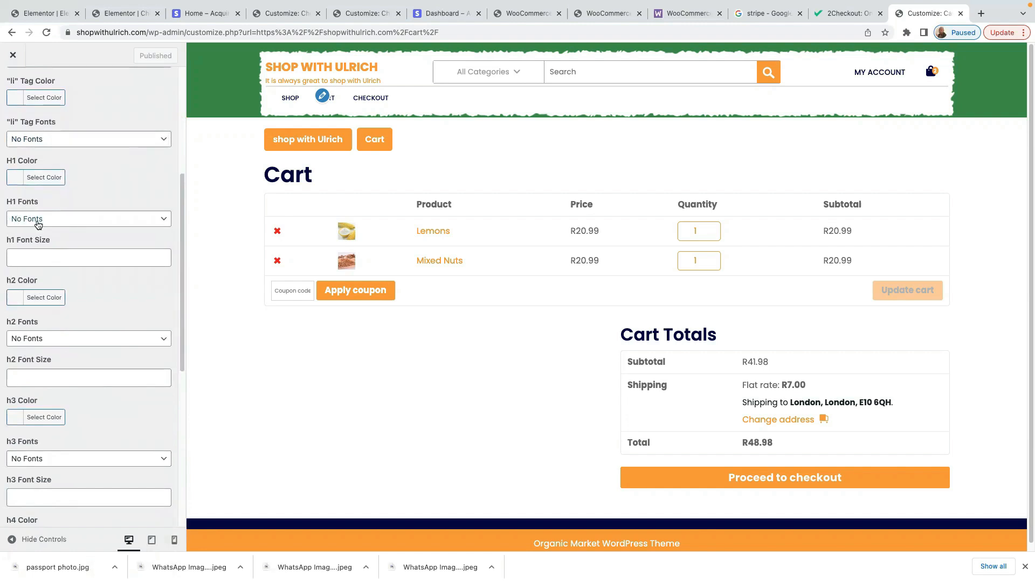
{"action": "scroll", "coordinate": [89, 333], "scroll_direction": "down", "scroll_amount": 1}
{"action": "scroll", "coordinate": [89, 334], "scroll_direction": "down", "scroll_amount": 7}
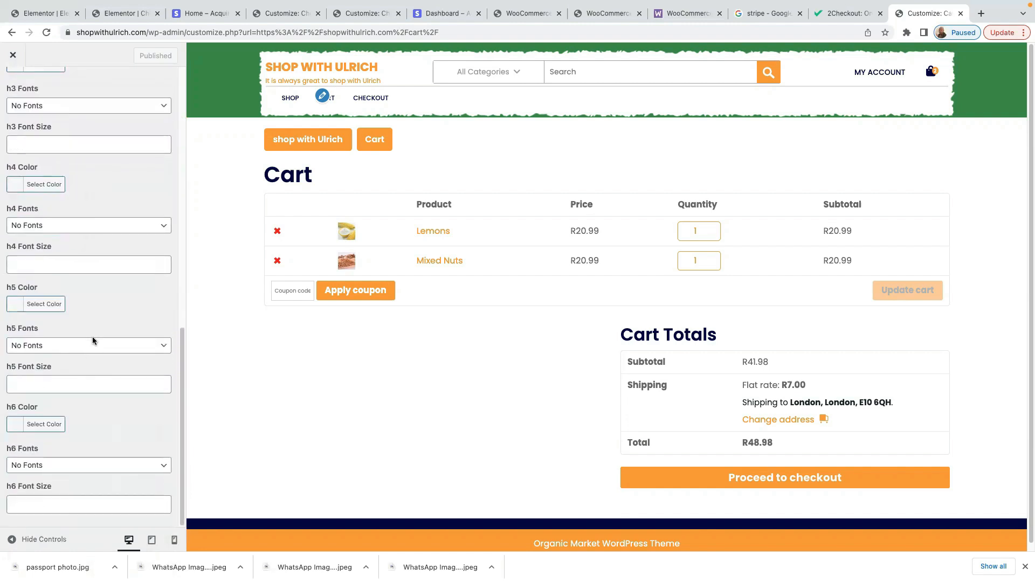
{"action": "scroll", "coordinate": [124, 351], "scroll_direction": "up", "scroll_amount": 7}
{"action": "scroll", "coordinate": [126, 357], "scroll_direction": "up", "scroll_amount": 4}
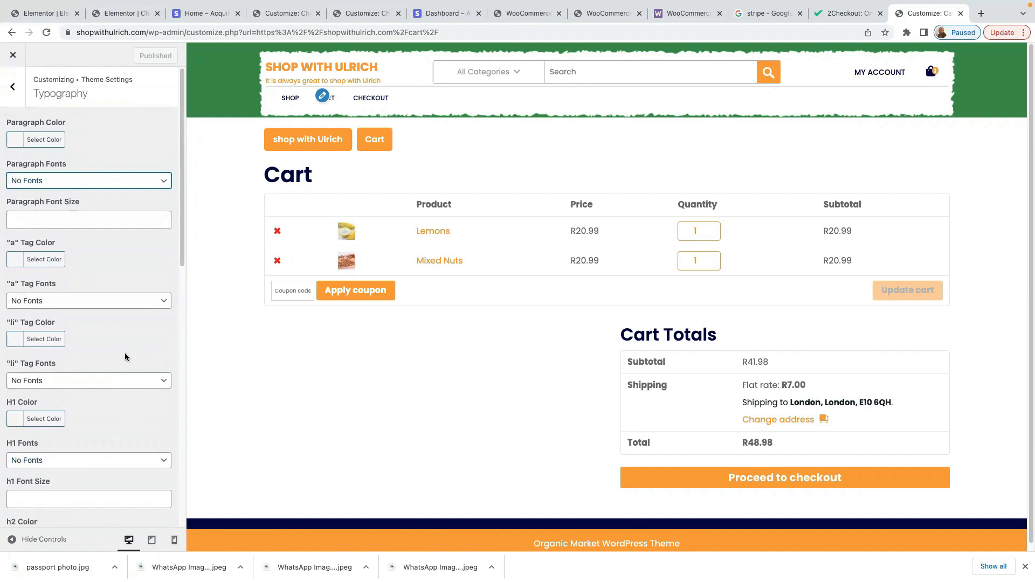
Step: Preview the cart page at tablet and mobile sizes down to the cart totals, then return to the desktop preview
{"action": "left_click", "coordinate": [151, 540]}
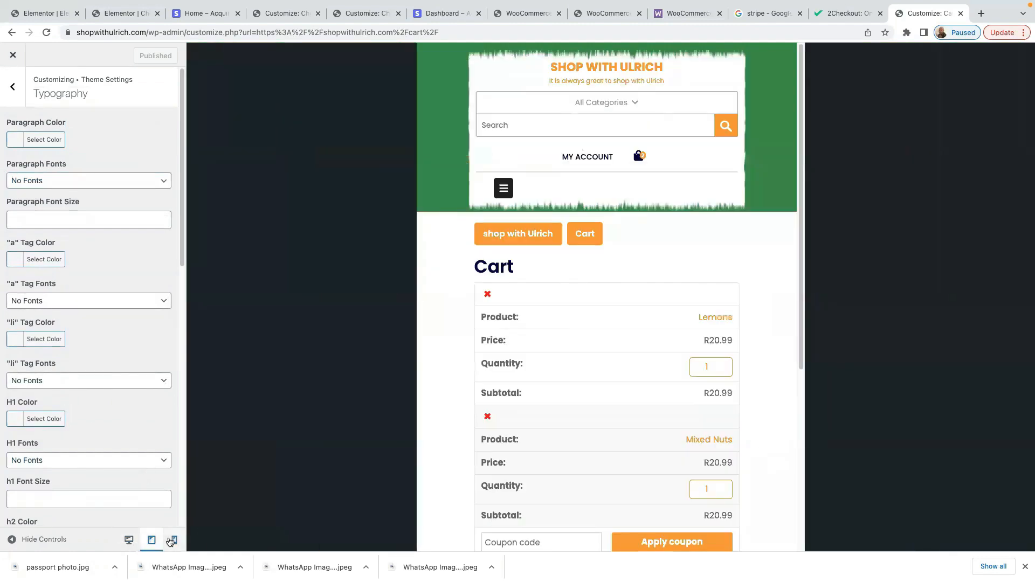
{"action": "scroll", "coordinate": [653, 354], "scroll_direction": "down", "scroll_amount": 5}
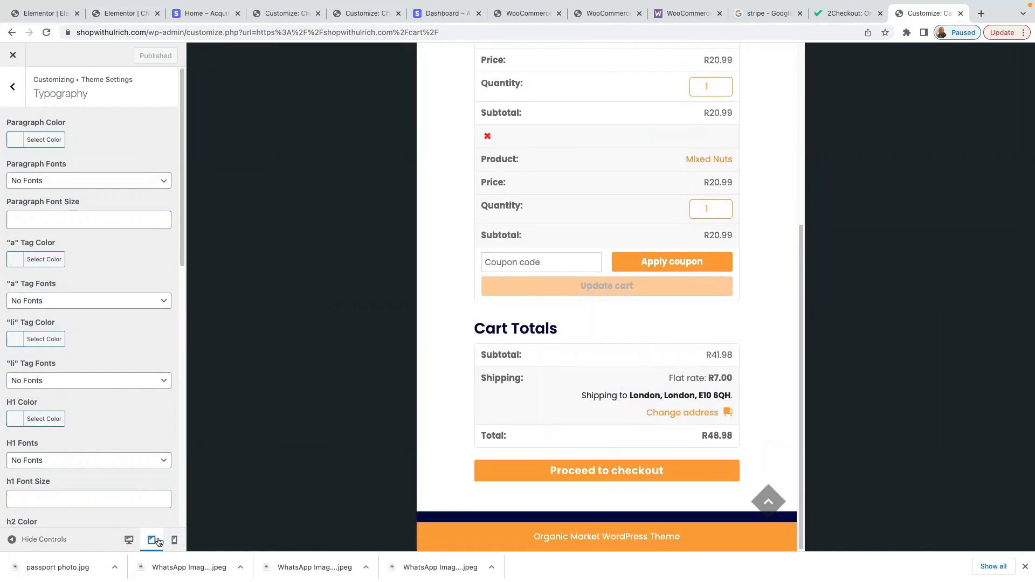
{"action": "scroll", "coordinate": [608, 270], "scroll_direction": "up", "scroll_amount": 5}
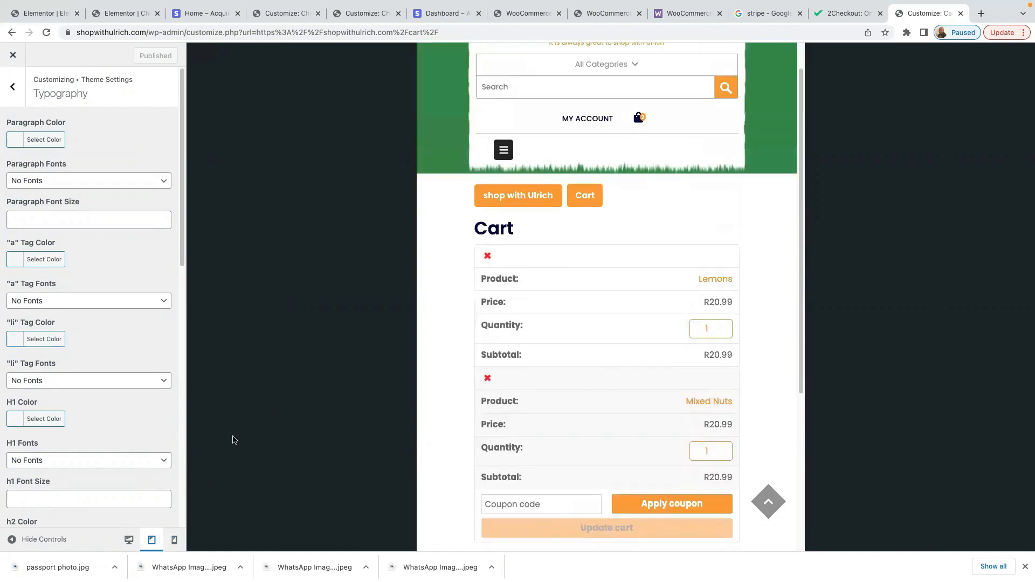
{"action": "left_click", "coordinate": [174, 540]}
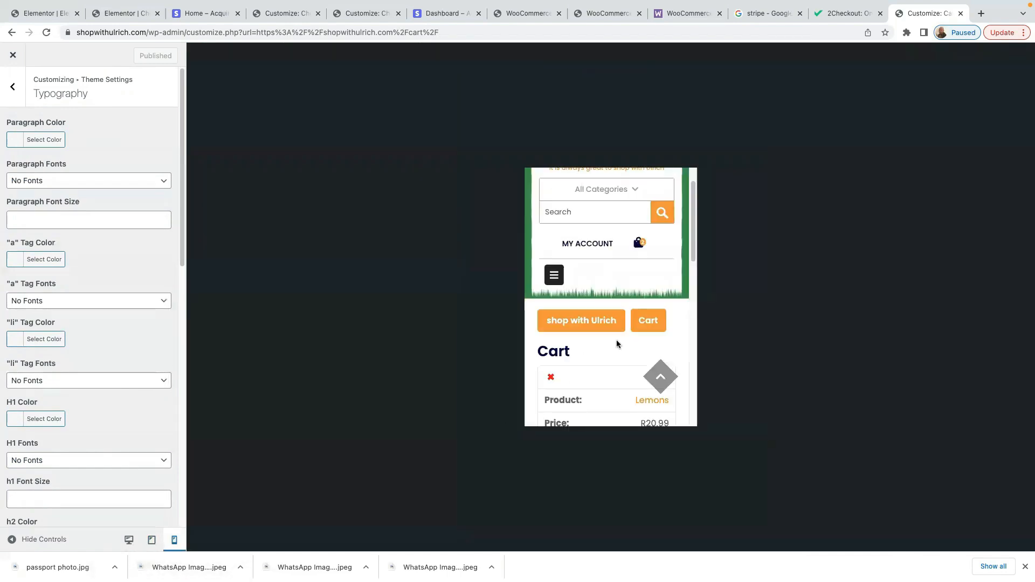
{"action": "scroll", "coordinate": [617, 343], "scroll_direction": "down", "scroll_amount": 8}
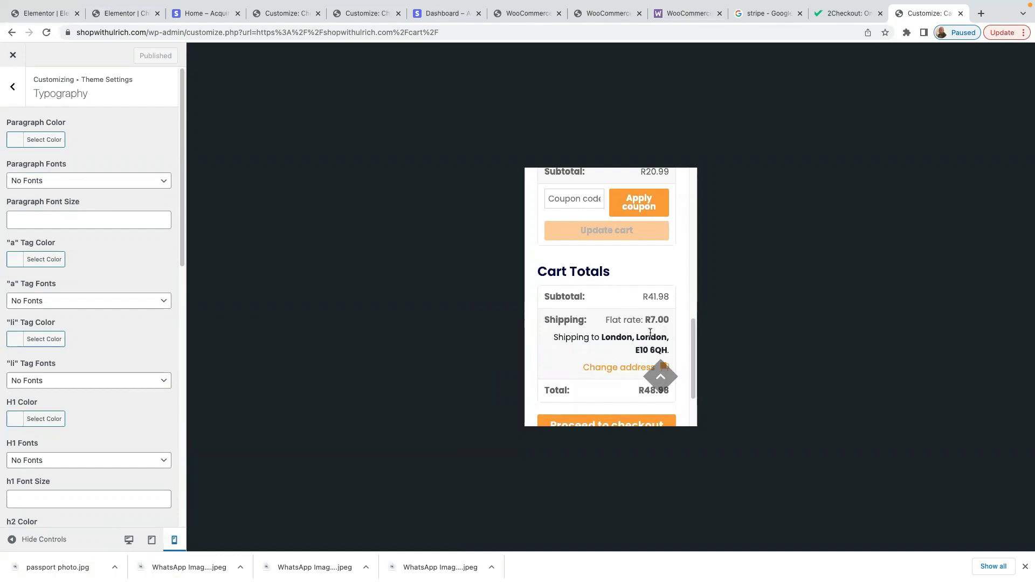
{"action": "left_click", "coordinate": [129, 539]}
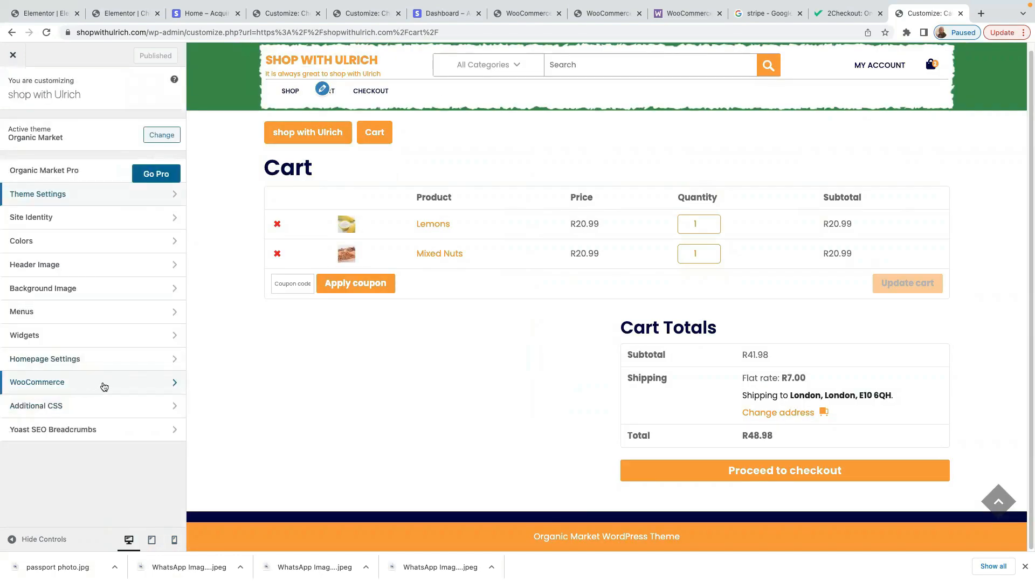
Step: Examine the Product Button Settings among the WooCommerce customizer options and return to the WooCommerce section
{"action": "left_click", "coordinate": [103, 384]}
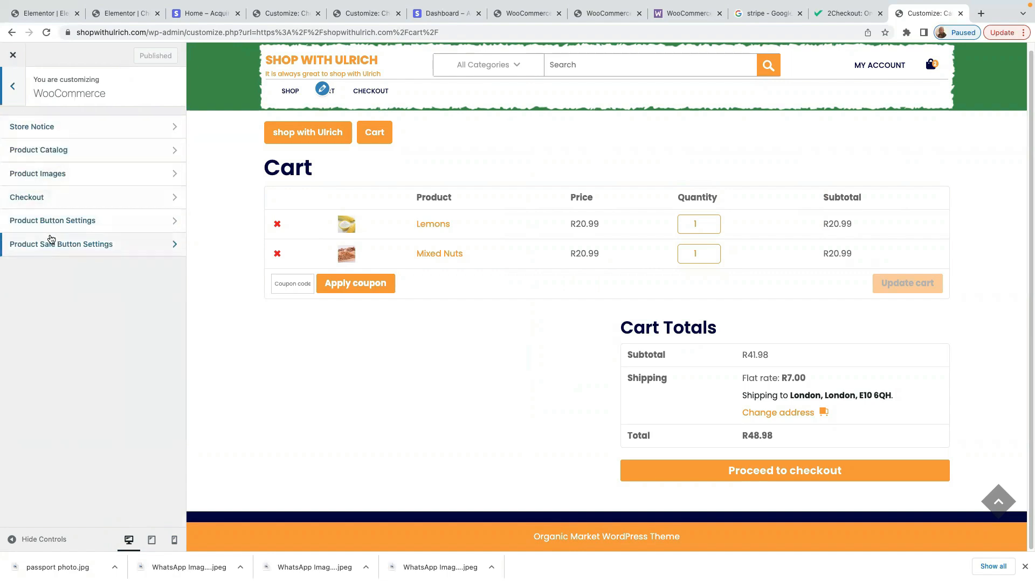
{"action": "left_click", "coordinate": [102, 225]}
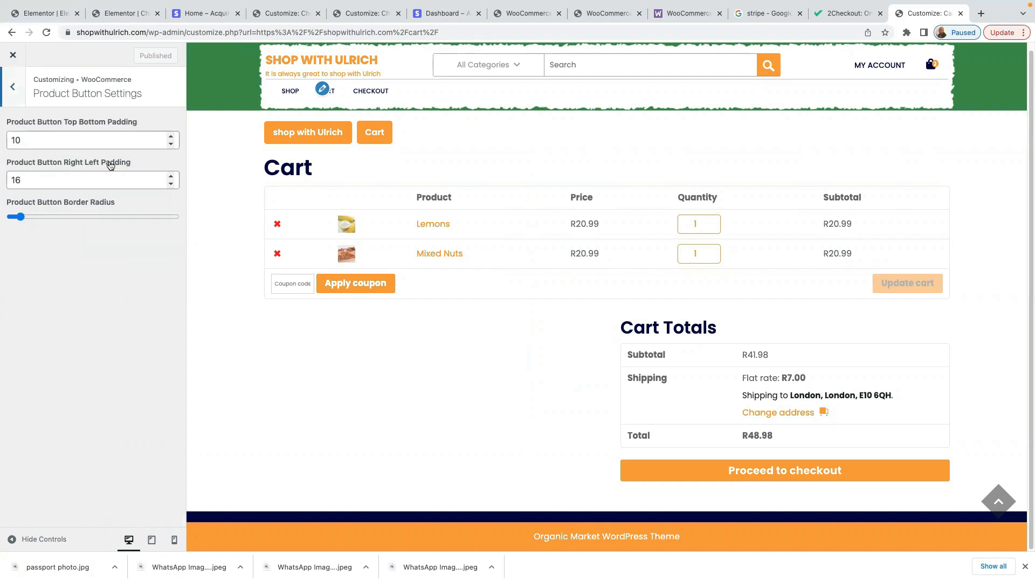
{"action": "left_click", "coordinate": [13, 91]}
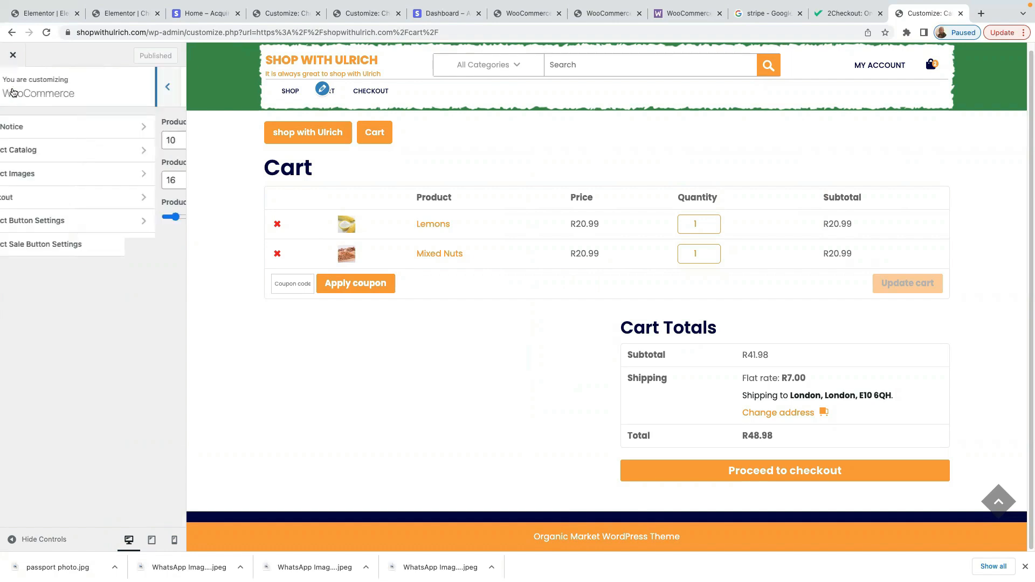
Step: Open the WooCommerce checkout customization options and set the company name field to Optional
{"action": "left_click", "coordinate": [42, 202]}
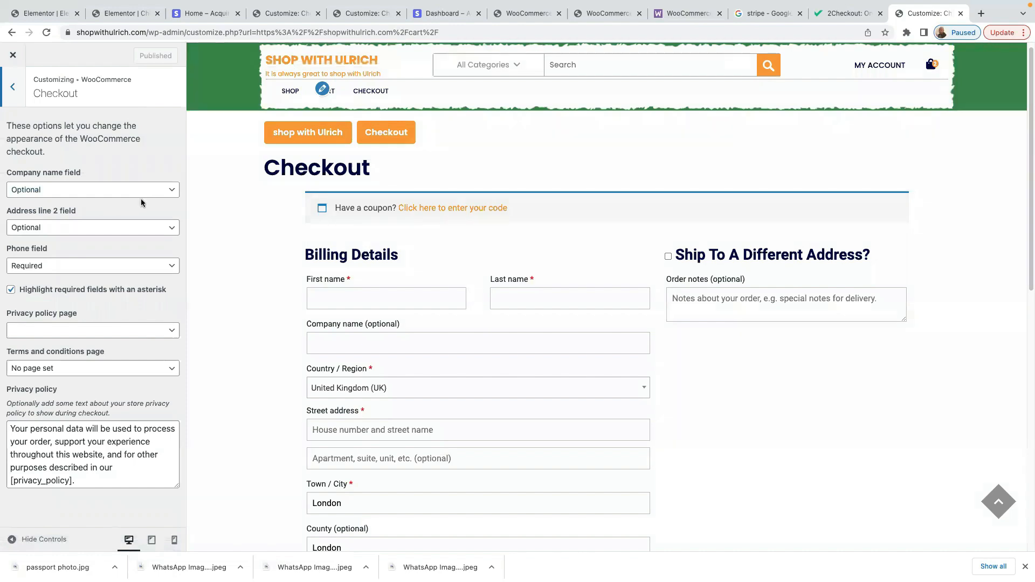
{"action": "left_click", "coordinate": [158, 193]}
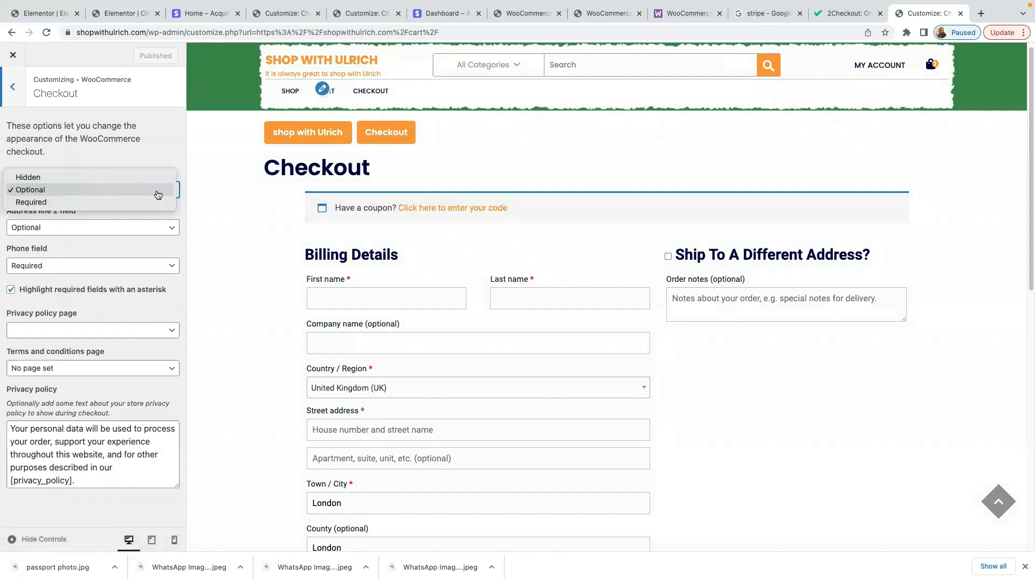
{"action": "left_click", "coordinate": [43, 179]}
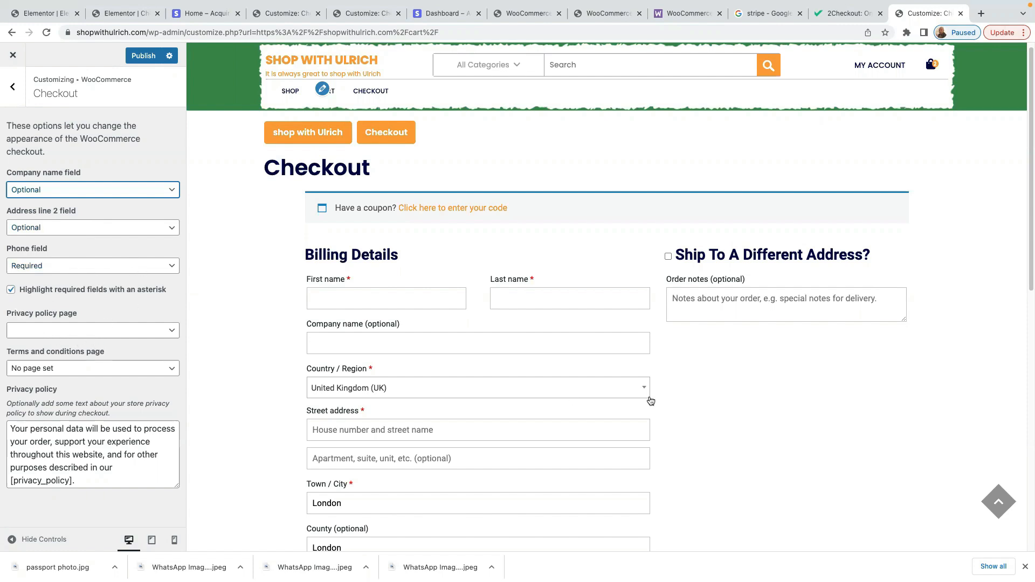
Step: Review the checkout form preview and set the privacy policy page to "privacy policy"
{"action": "scroll", "coordinate": [650, 401], "scroll_direction": "down", "scroll_amount": 6}
{"action": "scroll", "coordinate": [223, 461], "scroll_direction": "down", "scroll_amount": 3}
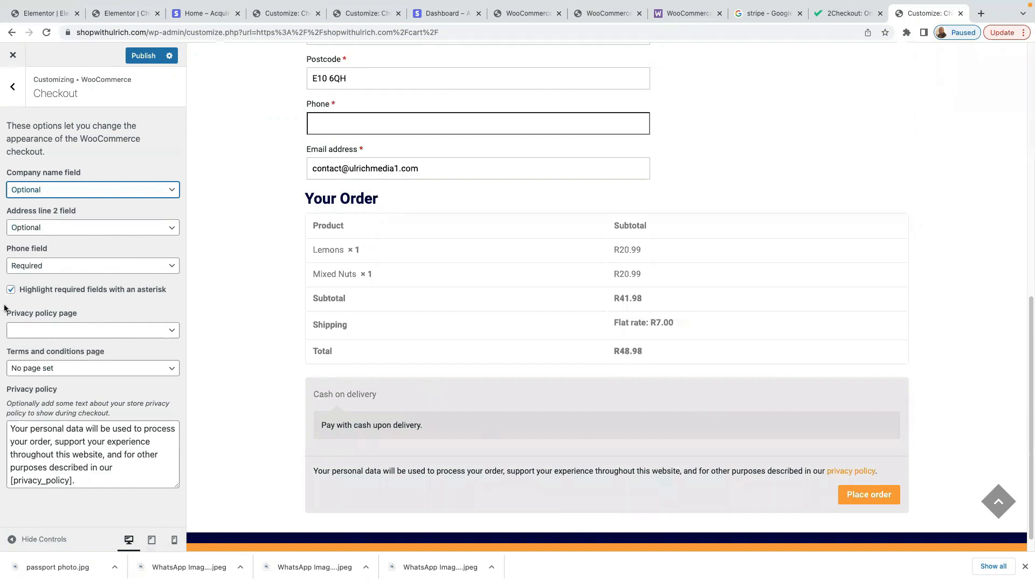
{"action": "left_click", "coordinate": [155, 331]}
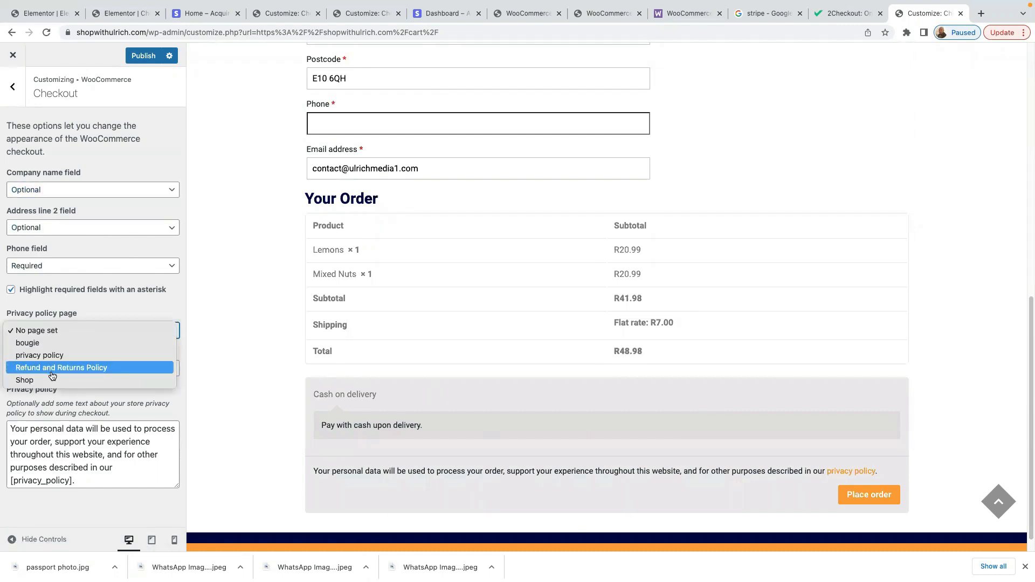
{"action": "left_click", "coordinate": [48, 356]}
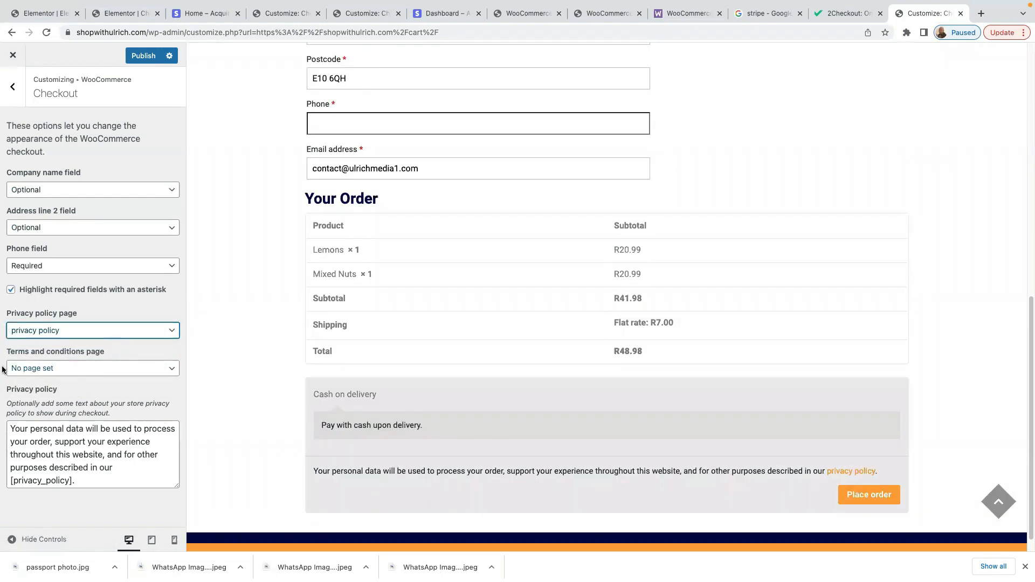
Step: Check the available terms and conditions pages and review the privacy policy text against the checkout preview
{"action": "left_click", "coordinate": [120, 372]}
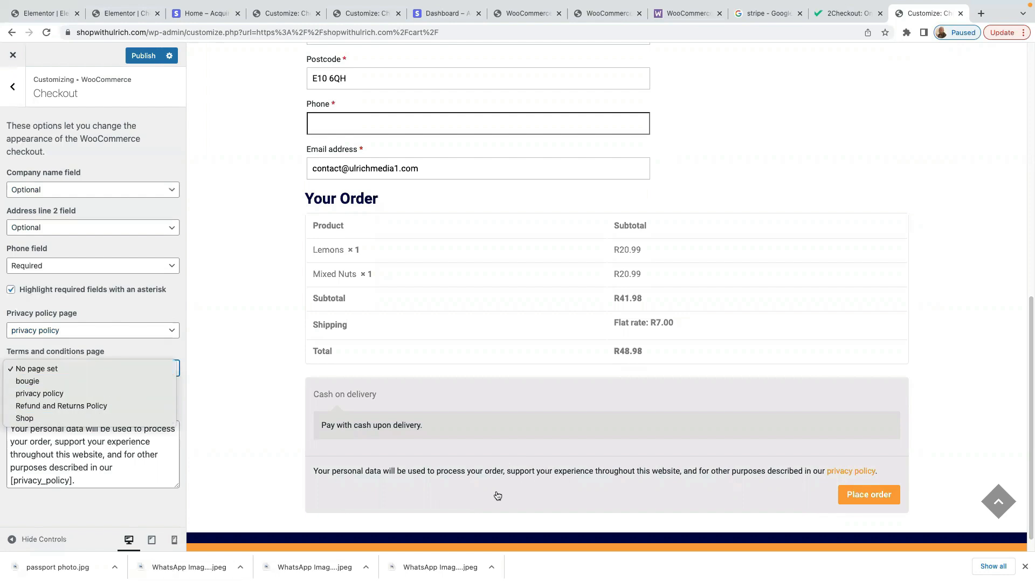
{"action": "left_click", "coordinate": [151, 346]}
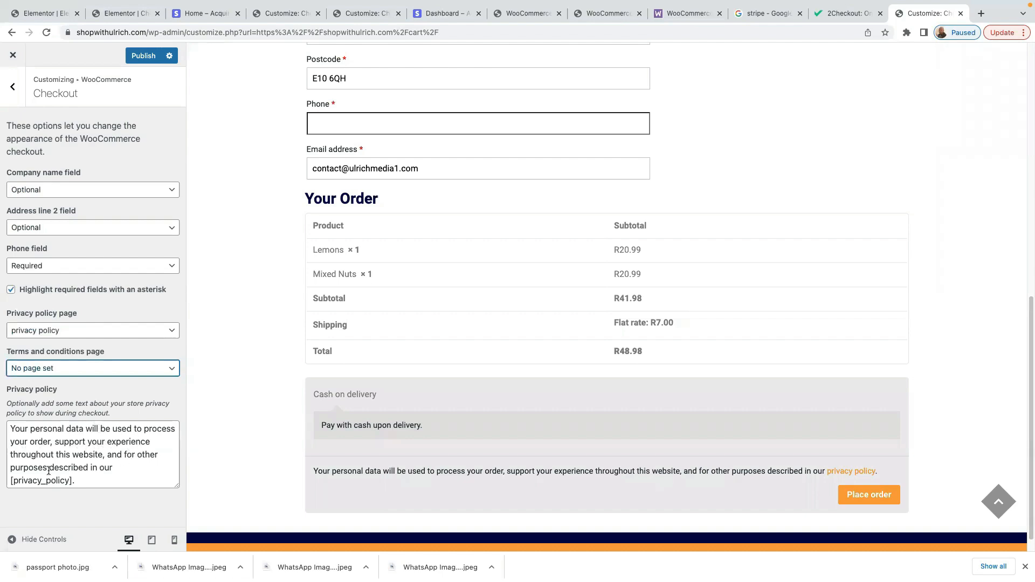
{"action": "left_click", "coordinate": [115, 467]}
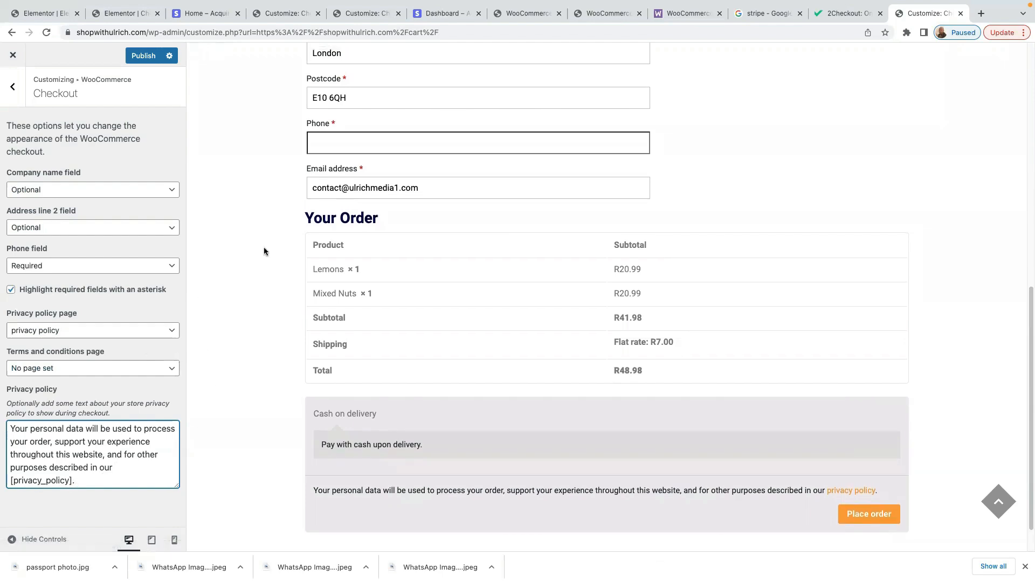
{"action": "scroll", "coordinate": [661, 301], "scroll_direction": "up", "scroll_amount": 10}
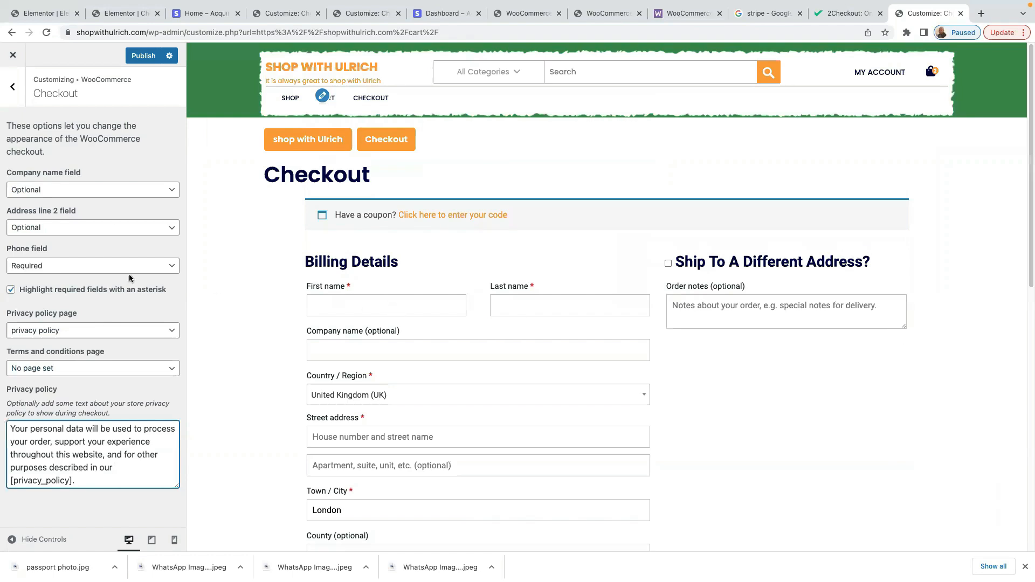
Step: Publish the checkout customization changes and exit the customizer to the live cart page
{"action": "left_click", "coordinate": [139, 57]}
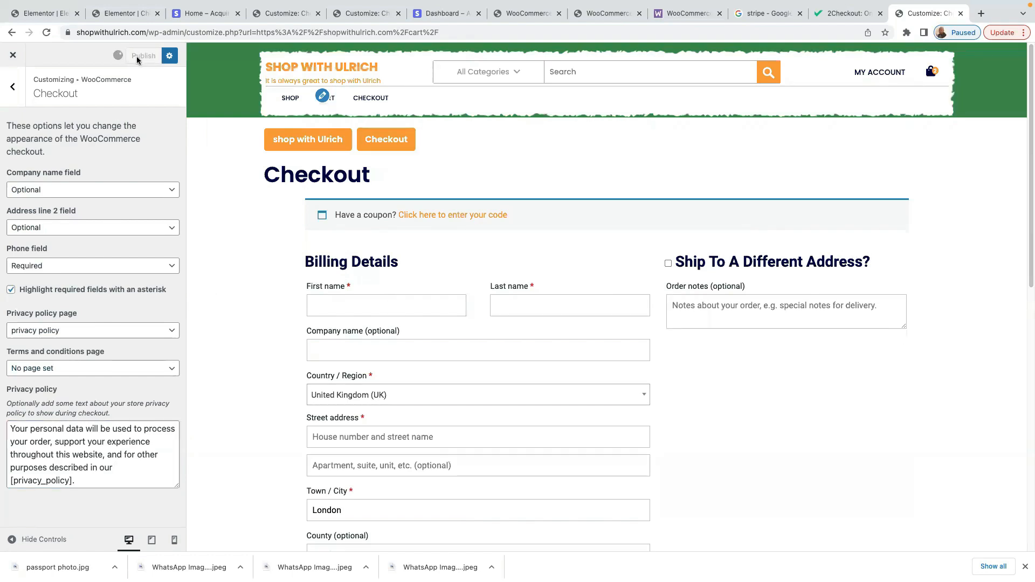
{"action": "left_click", "coordinate": [13, 86]}
{"action": "left_click", "coordinate": [11, 61]}
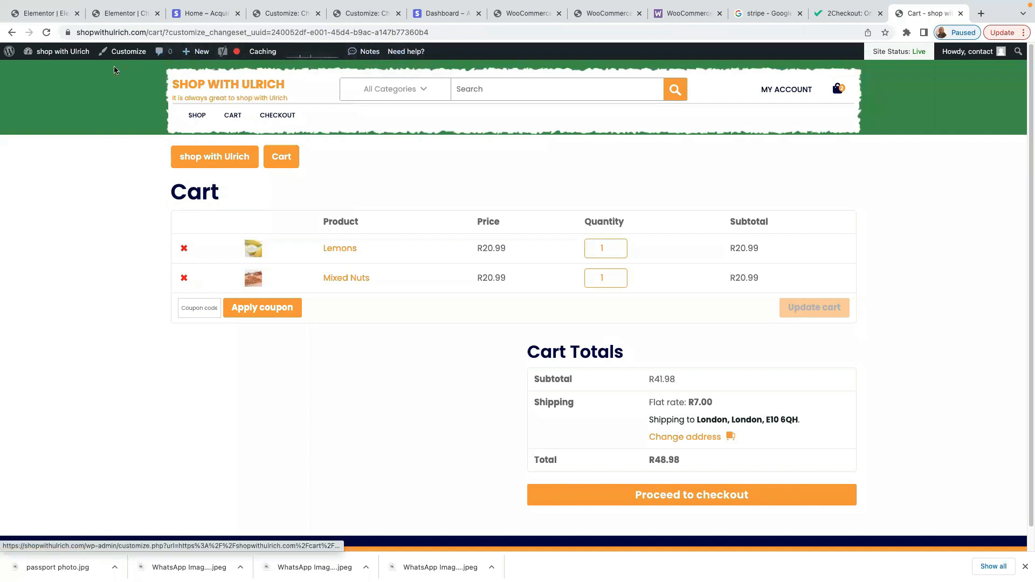
Step: Go to the site's list of pages and open the Checkout page for editing with Elementor
{"action": "mouse_move", "coordinate": [47, 51]}
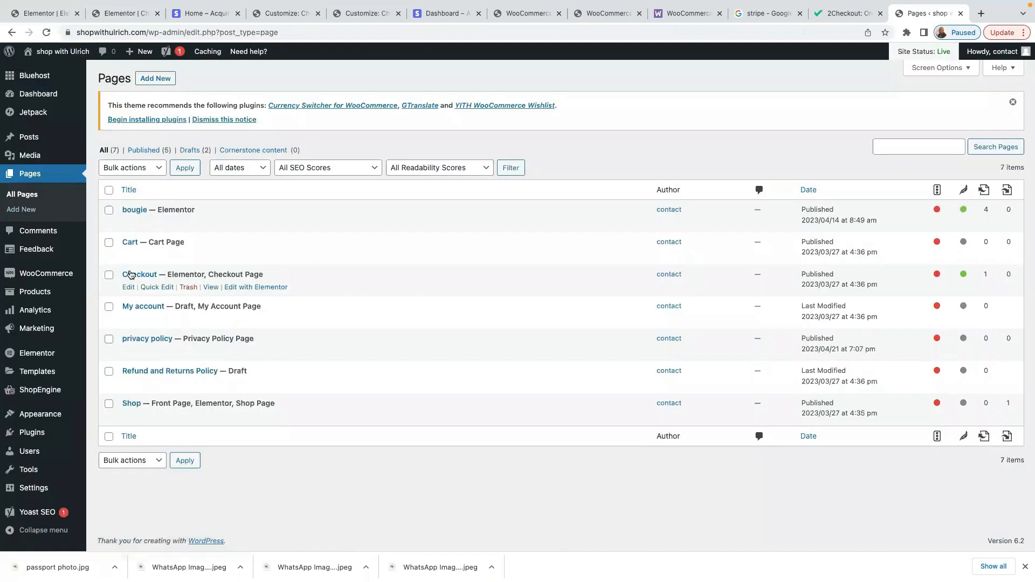
{"action": "left_click", "coordinate": [269, 288]}
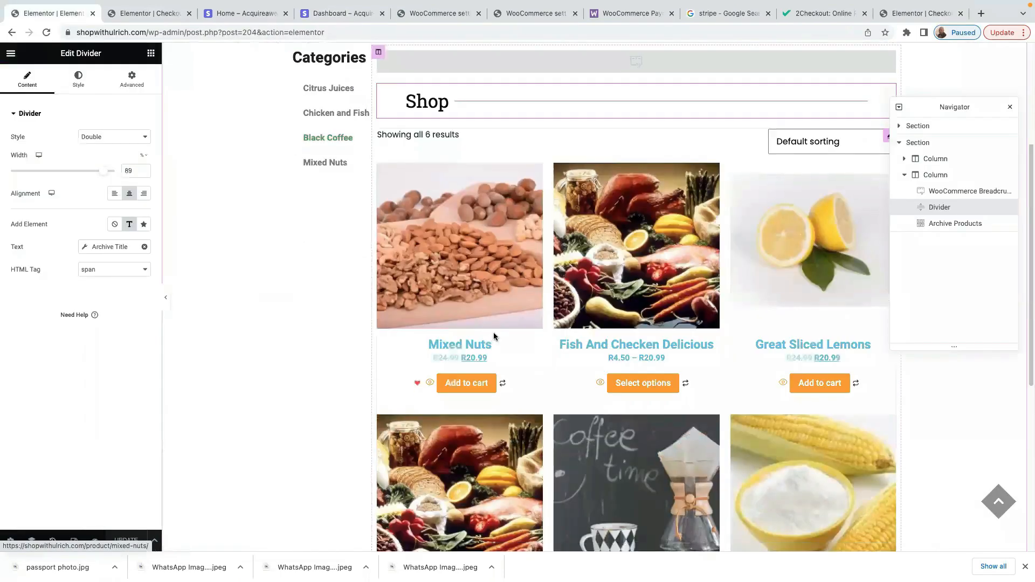
Step: Close the Navigator and copy the mango banner section above the product archive in the Shop template
{"action": "scroll", "coordinate": [493, 335], "scroll_direction": "up", "scroll_amount": 3}
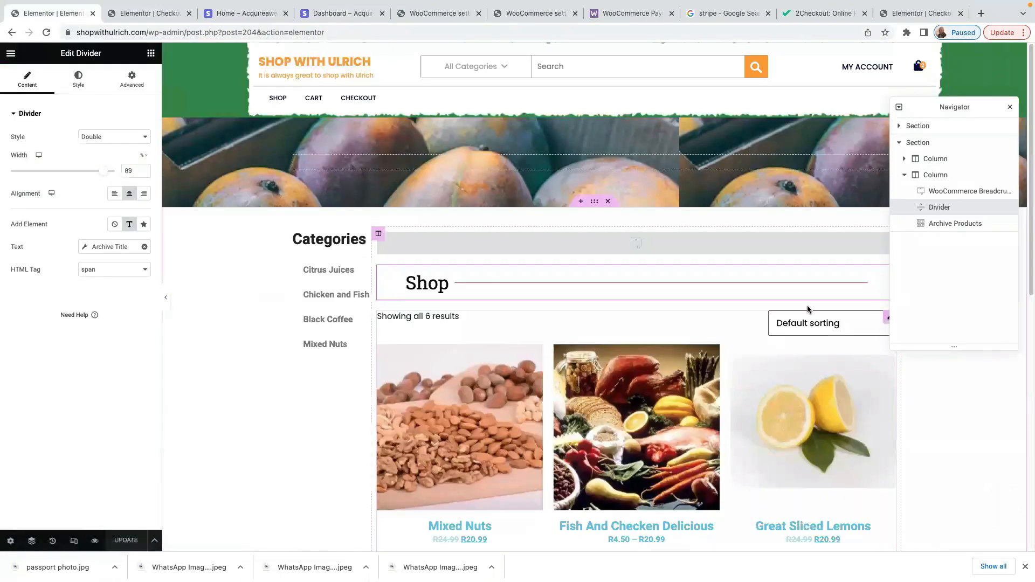
{"action": "left_click", "coordinate": [1010, 106]}
{"action": "scroll", "coordinate": [439, 347], "scroll_direction": "down", "scroll_amount": 3}
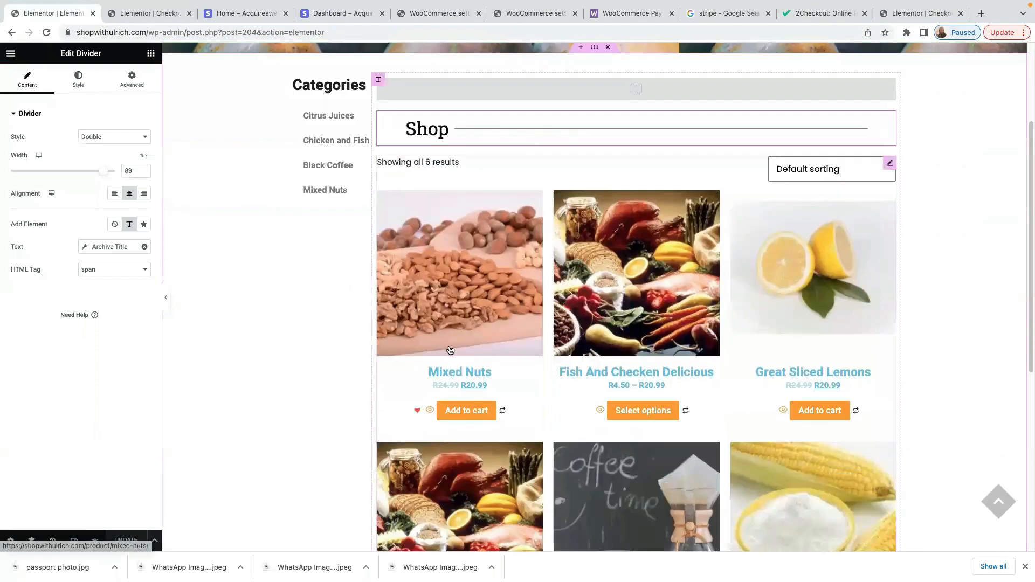
{"action": "scroll", "coordinate": [714, 188], "scroll_direction": "up", "scroll_amount": 4}
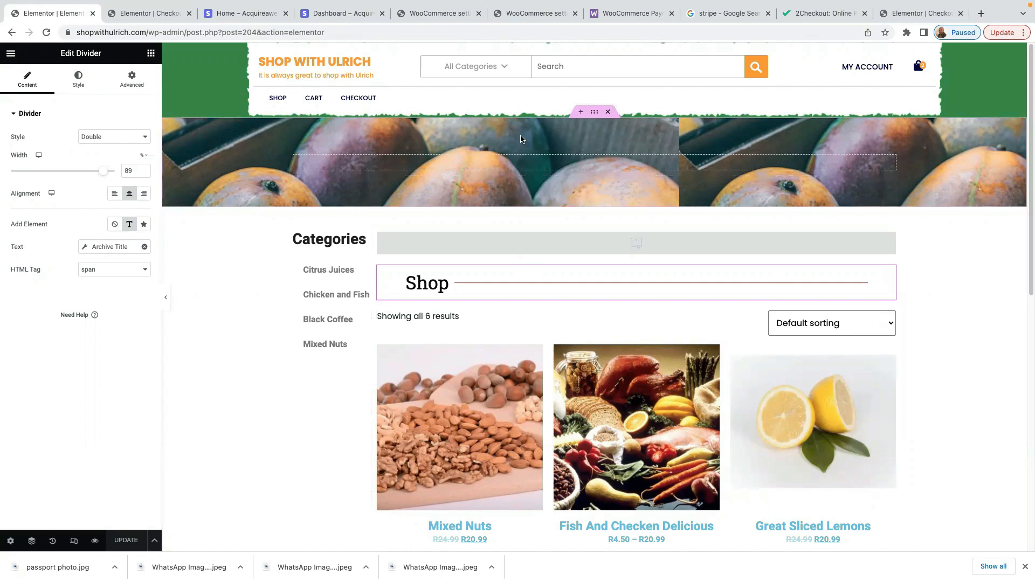
{"action": "right_click", "coordinate": [597, 116]}
{"action": "left_click", "coordinate": [621, 162]}
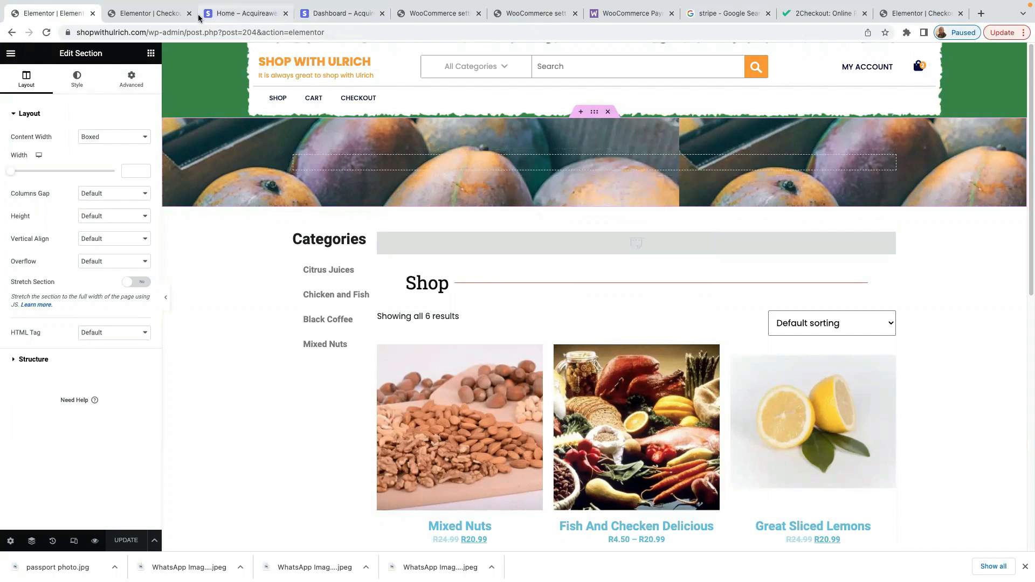
Step: Paste the copied banner section above the coupon notice on the Checkout page and stretch it to full page width
{"action": "left_click", "coordinate": [138, 18]}
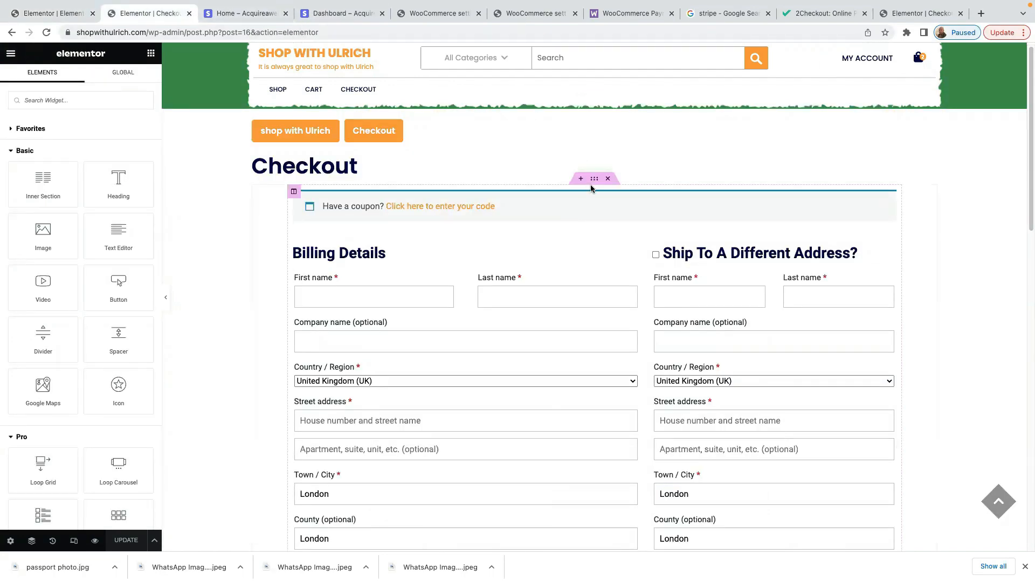
{"action": "left_click", "coordinate": [580, 180]}
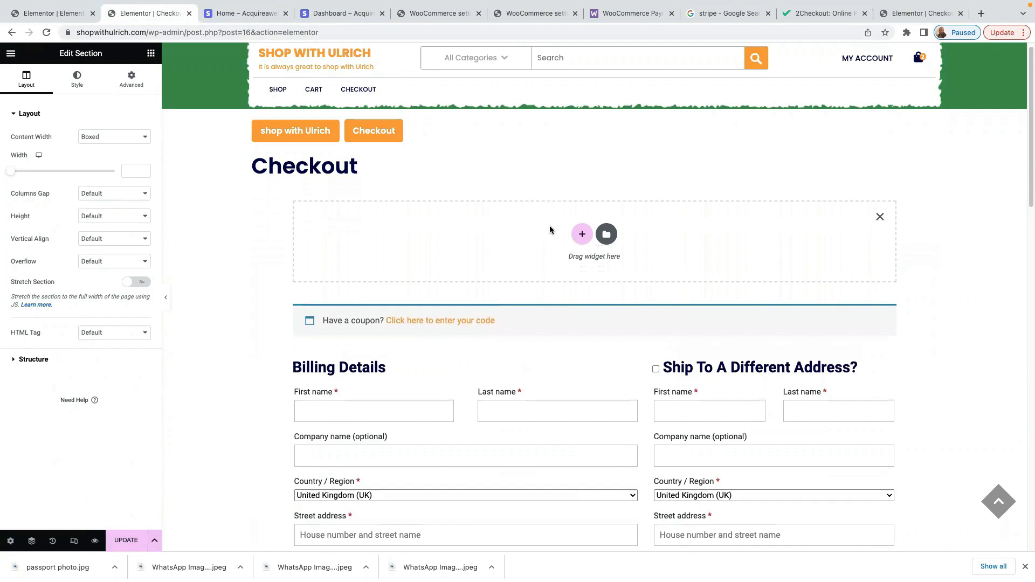
{"action": "right_click", "coordinate": [579, 238]}
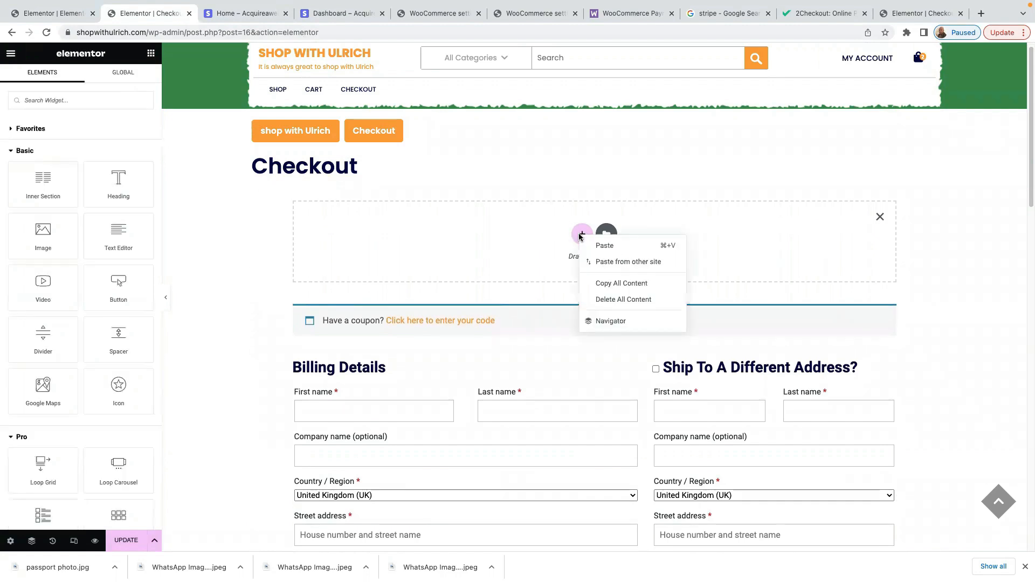
{"action": "left_click", "coordinate": [605, 246]}
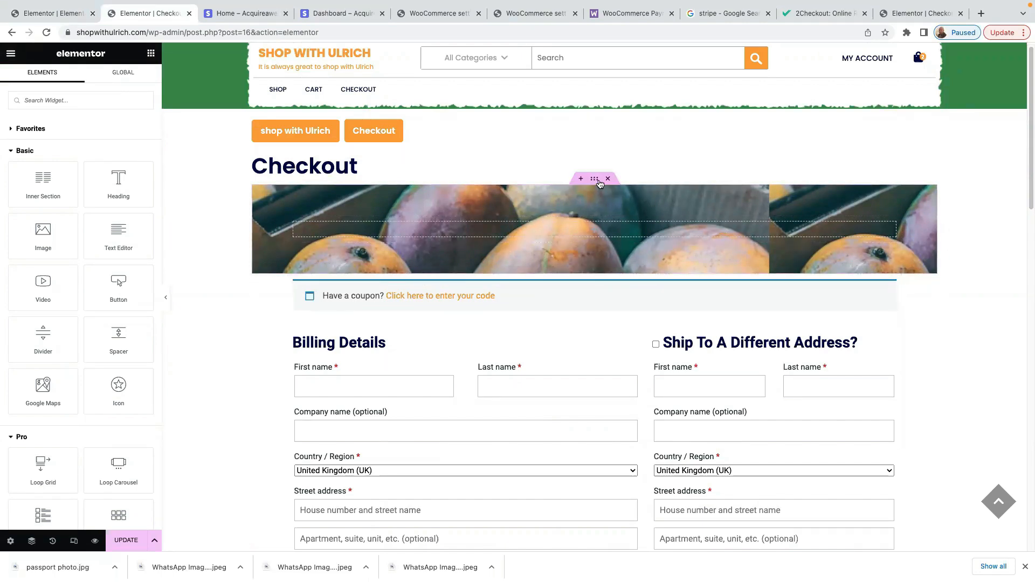
{"action": "left_click", "coordinate": [594, 183]}
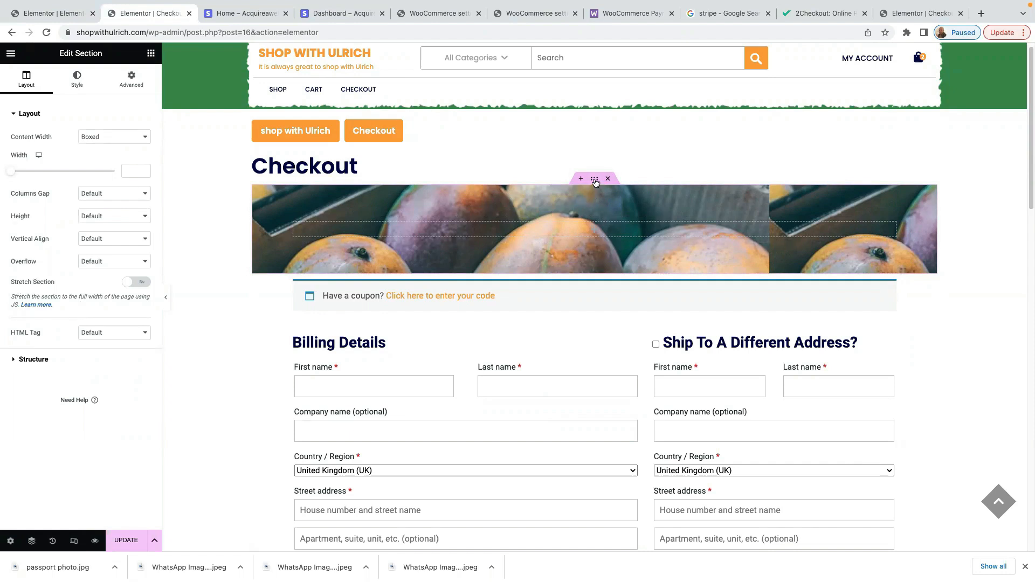
{"action": "left_click", "coordinate": [141, 284]}
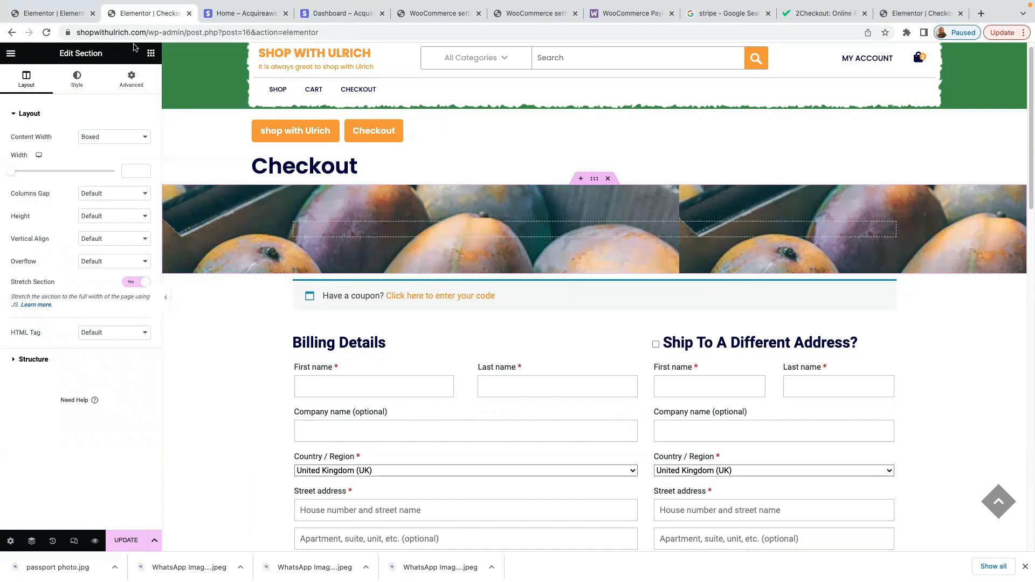
Step: Add the heading "SHOPPING IS GREAT" to the banner, with the H1 tag and text color #FFFFFF
{"action": "left_click", "coordinate": [151, 53]}
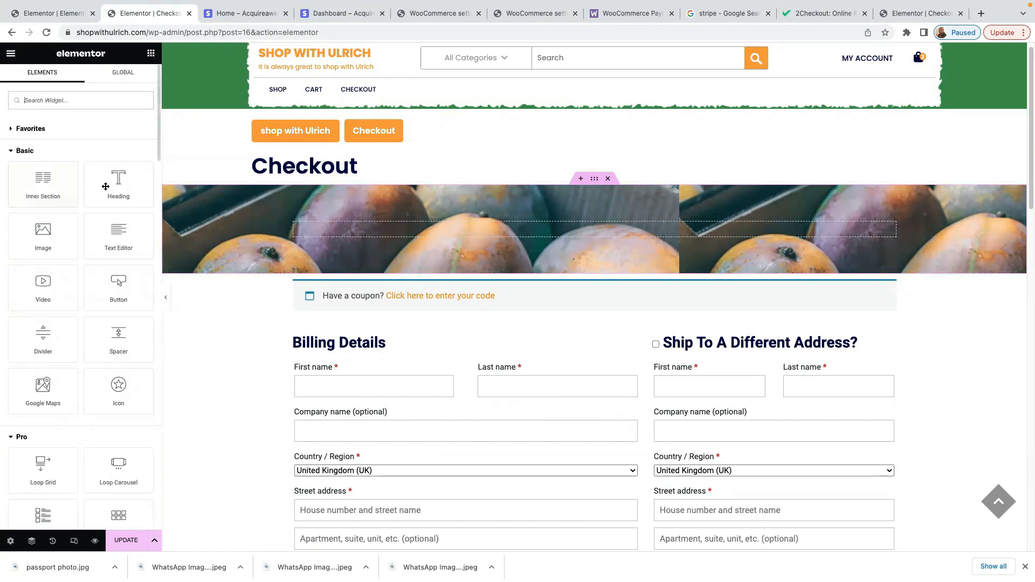
{"action": "left_click_drag", "start_coordinate": [116, 186], "coordinate": [617, 225]}
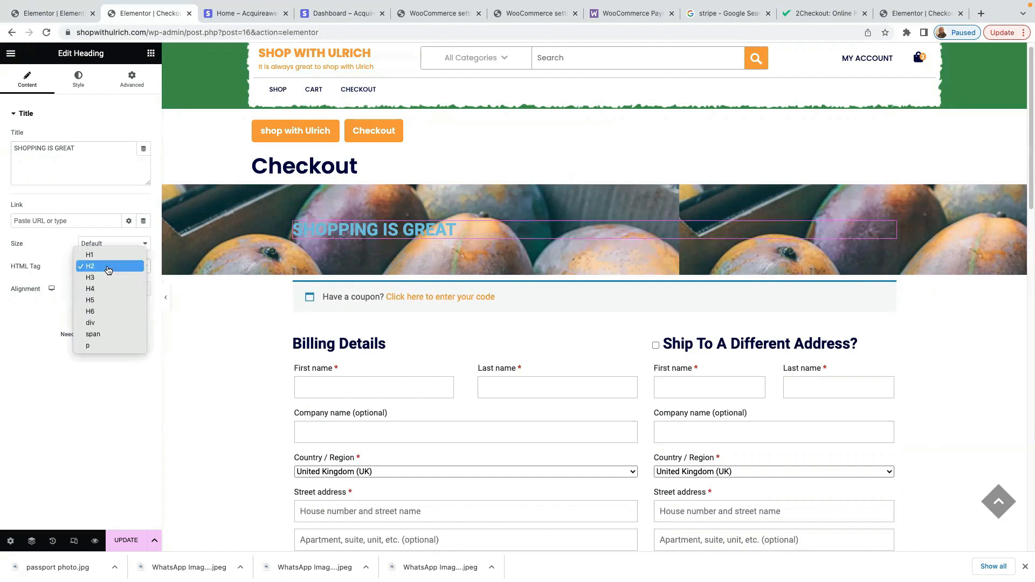
{"action": "left_click", "coordinate": [108, 267]}
{"action": "left_click", "coordinate": [102, 253]}
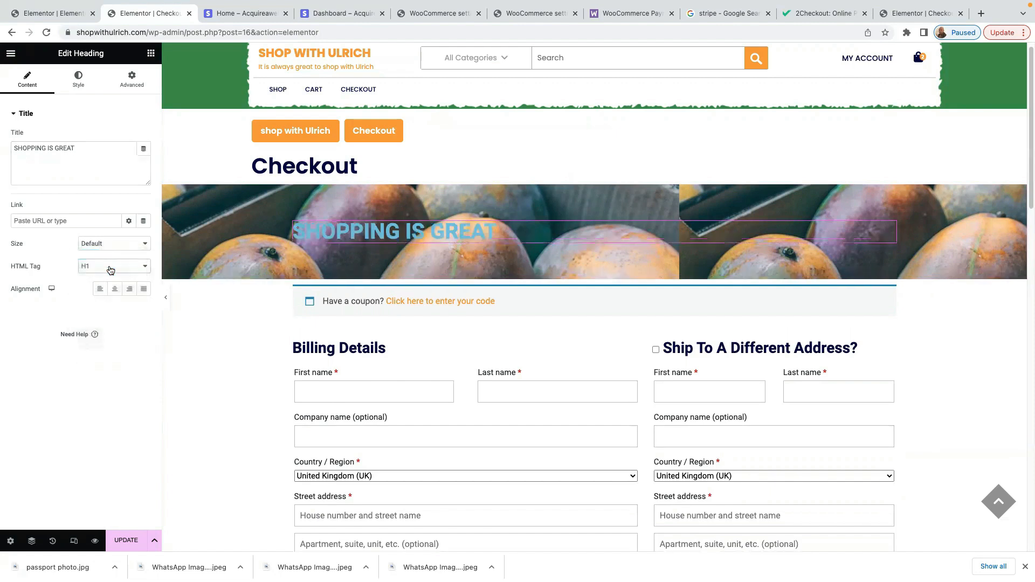
{"action": "left_click", "coordinate": [77, 81]}
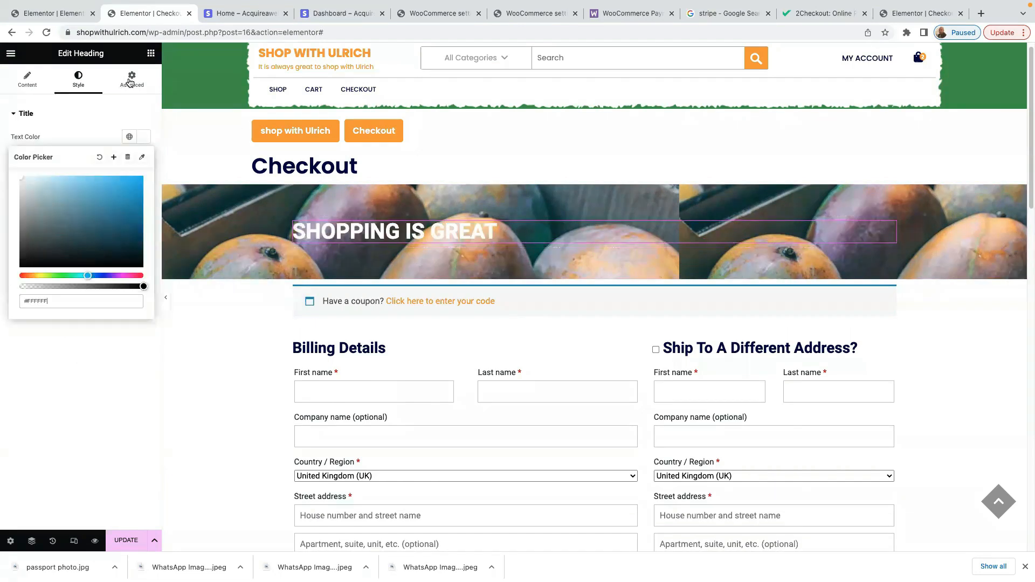
Step: Increase the banner section's linked padding on all four sides to more than 82 px
{"action": "left_click", "coordinate": [594, 179]}
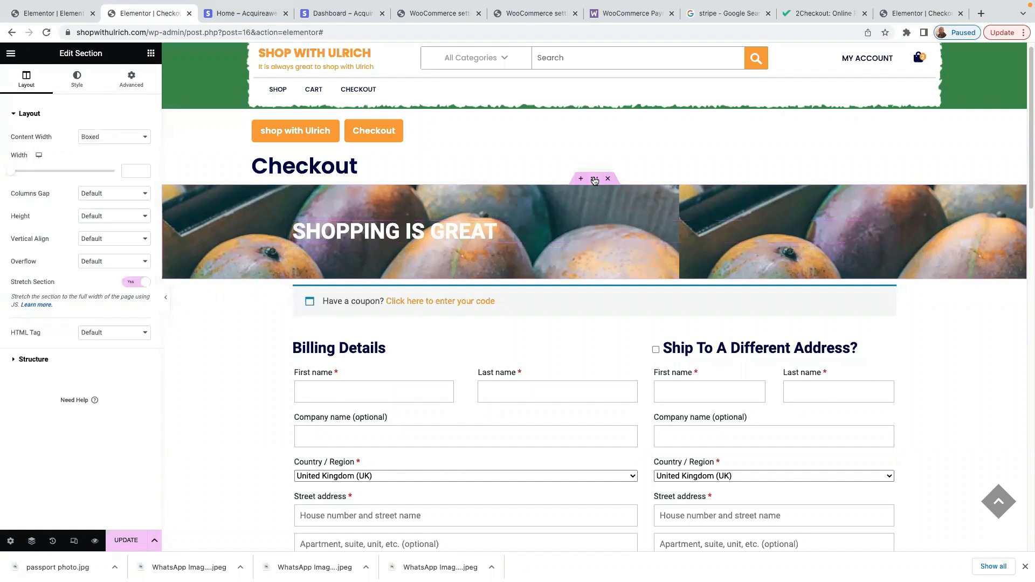
{"action": "left_click", "coordinate": [130, 80]}
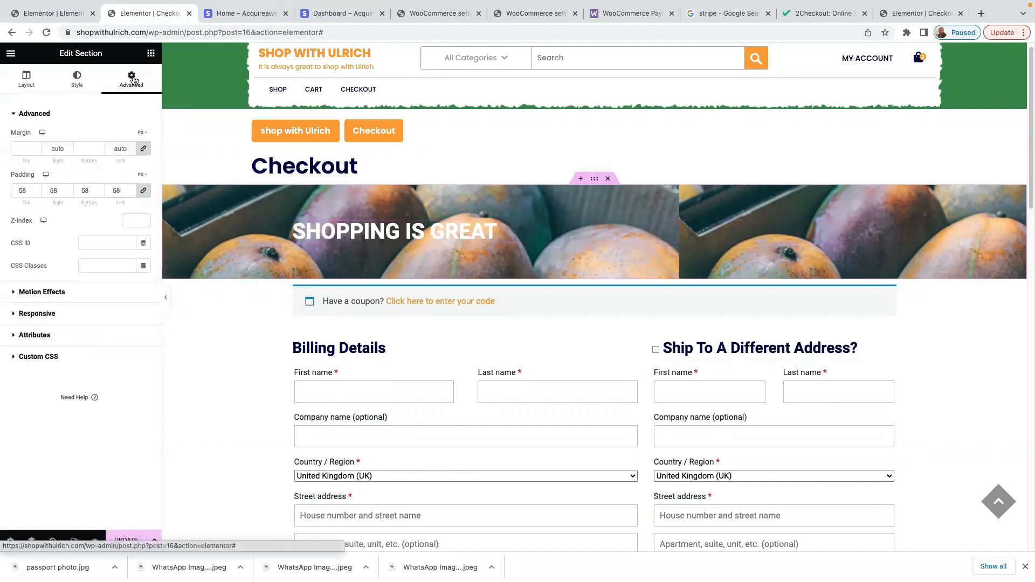
{"action": "left_click", "coordinate": [36, 190]}
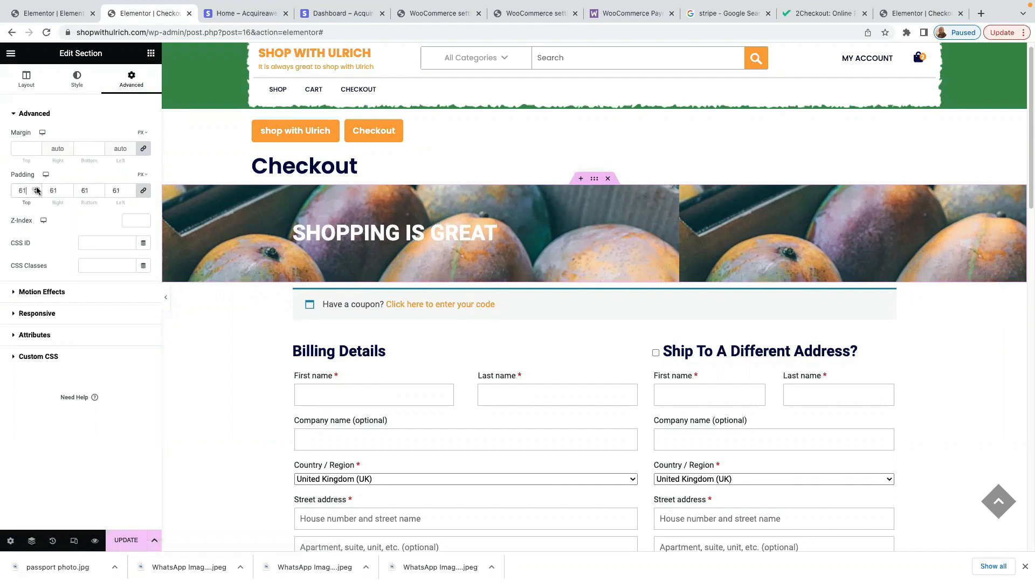
{"action": "left_click", "coordinate": [37, 189]}
{"action": "left_click", "coordinate": [37, 189]}
{"action": "left_click", "coordinate": [37, 189]}
{"action": "left_click", "coordinate": [37, 189]}
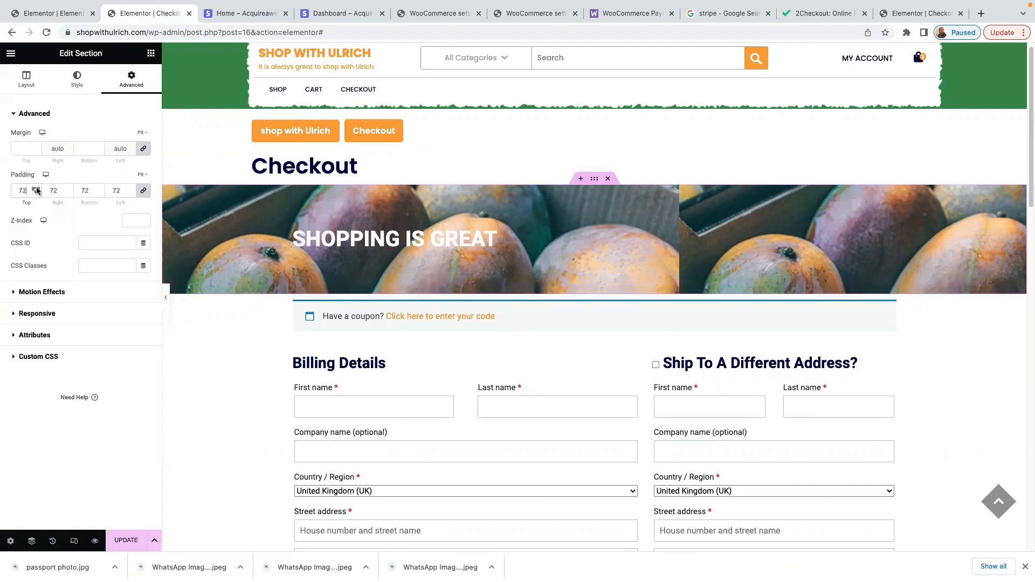
{"action": "left_click", "coordinate": [36, 190]}
{"action": "left_click", "coordinate": [37, 189]}
{"action": "left_click", "coordinate": [36, 189]}
{"action": "left_click", "coordinate": [36, 190]}
{"action": "left_click", "coordinate": [36, 189]}
{"action": "left_click", "coordinate": [37, 190]}
{"action": "left_click", "coordinate": [36, 190]}
{"action": "left_click", "coordinate": [37, 190]}
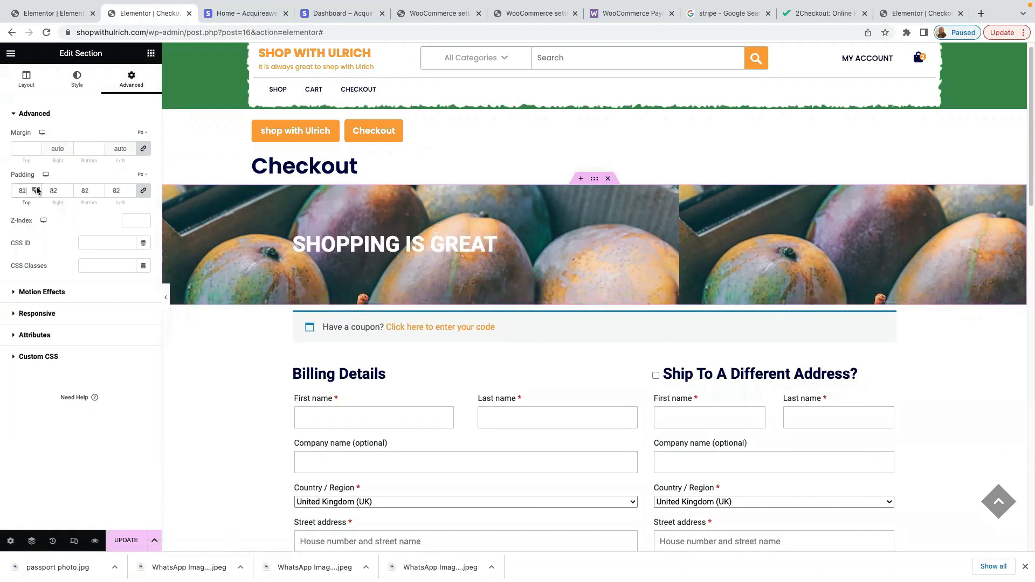
{"action": "left_click", "coordinate": [37, 190]}
{"action": "left_click", "coordinate": [37, 190]}
{"action": "left_click", "coordinate": [37, 189]}
{"action": "left_click", "coordinate": [36, 190]}
{"action": "left_click", "coordinate": [36, 189]}
{"action": "left_click", "coordinate": [37, 190]}
{"action": "left_click", "coordinate": [36, 189]}
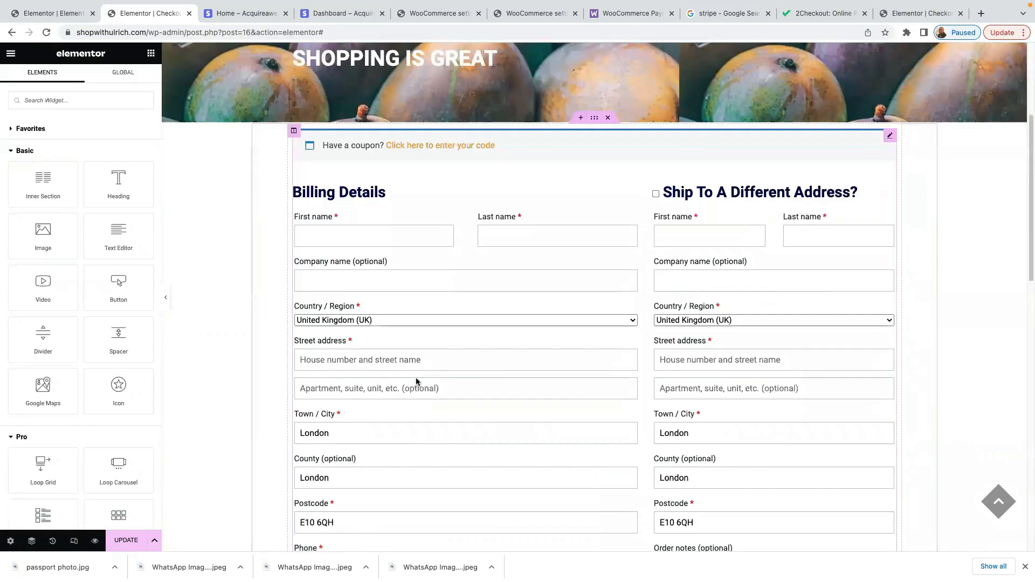
Step: Check the checkout layout, update the Checkout page and preview it in the browser
{"action": "scroll", "coordinate": [415, 382], "scroll_direction": "down", "scroll_amount": 6}
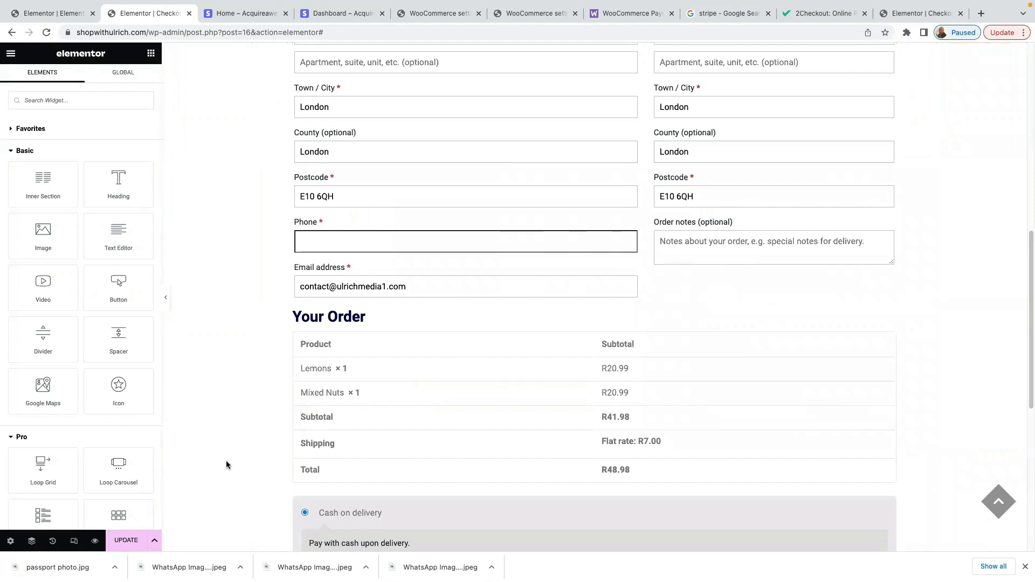
{"action": "scroll", "coordinate": [226, 466], "scroll_direction": "up", "scroll_amount": 8}
{"action": "scroll", "coordinate": [226, 466], "scroll_direction": "down", "scroll_amount": 5}
{"action": "scroll", "coordinate": [226, 466], "scroll_direction": "up", "scroll_amount": 7}
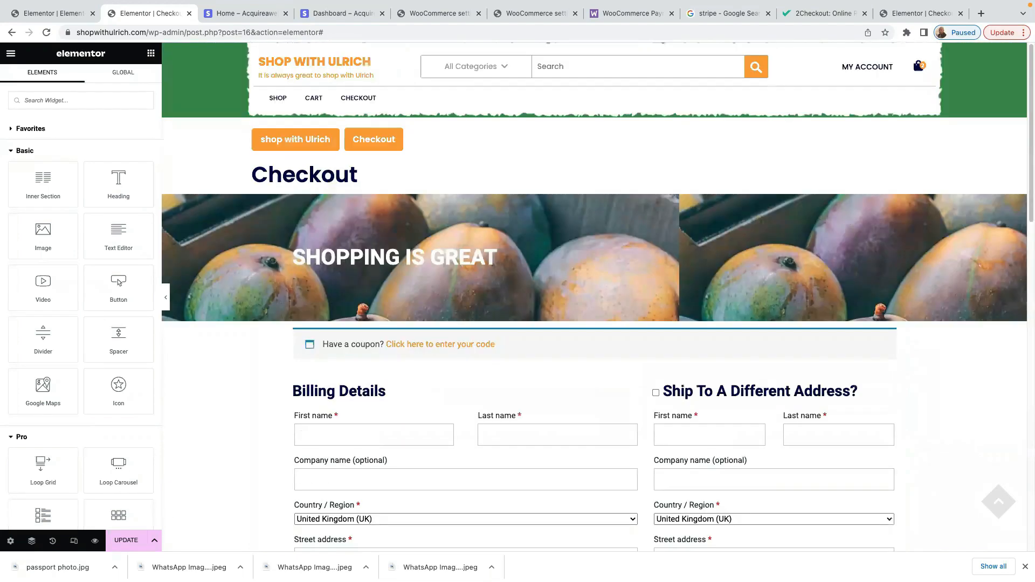
{"action": "left_click", "coordinate": [127, 541]}
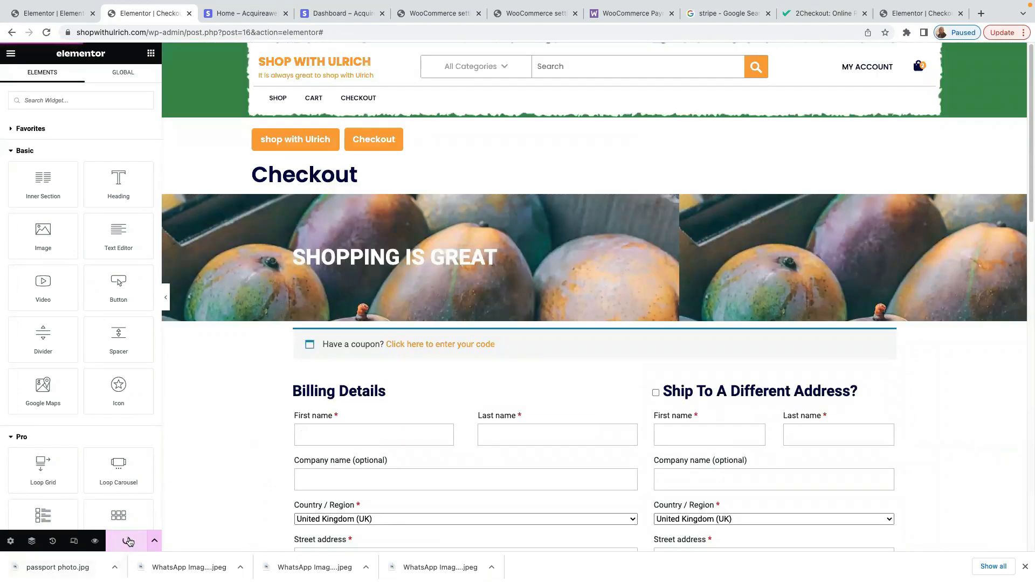
{"action": "left_click", "coordinate": [95, 541]}
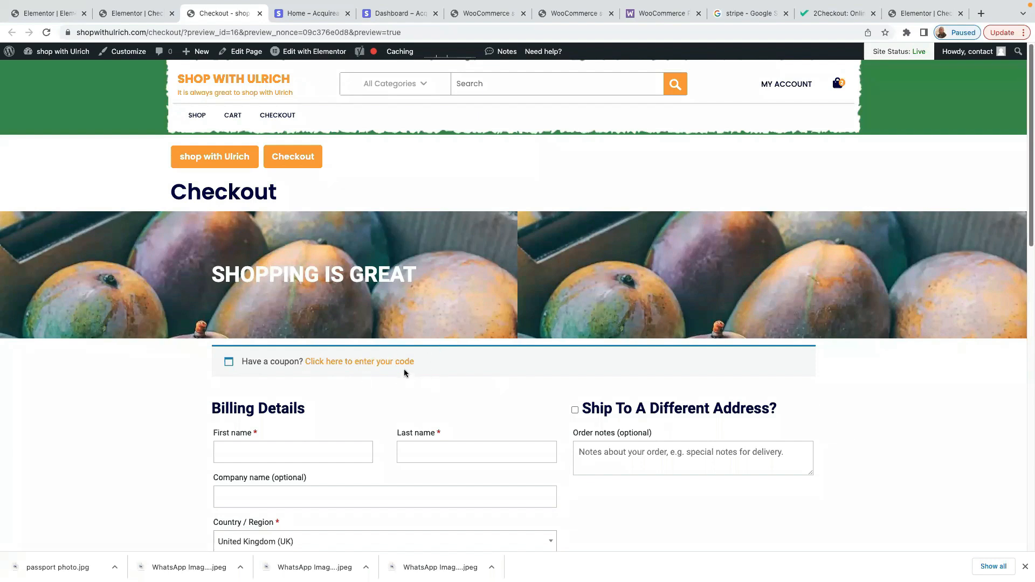
{"action": "scroll", "coordinate": [434, 379], "scroll_direction": "down", "scroll_amount": 1}
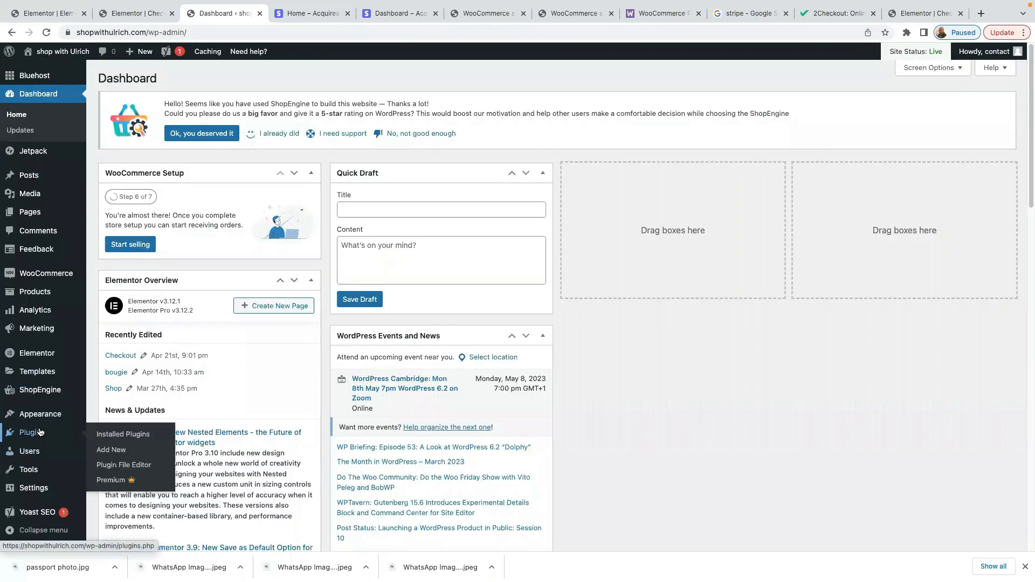
Step: Go to the WordPress dashboard and bring up the WooCommerce options
{"action": "mouse_move", "coordinate": [41, 416]}
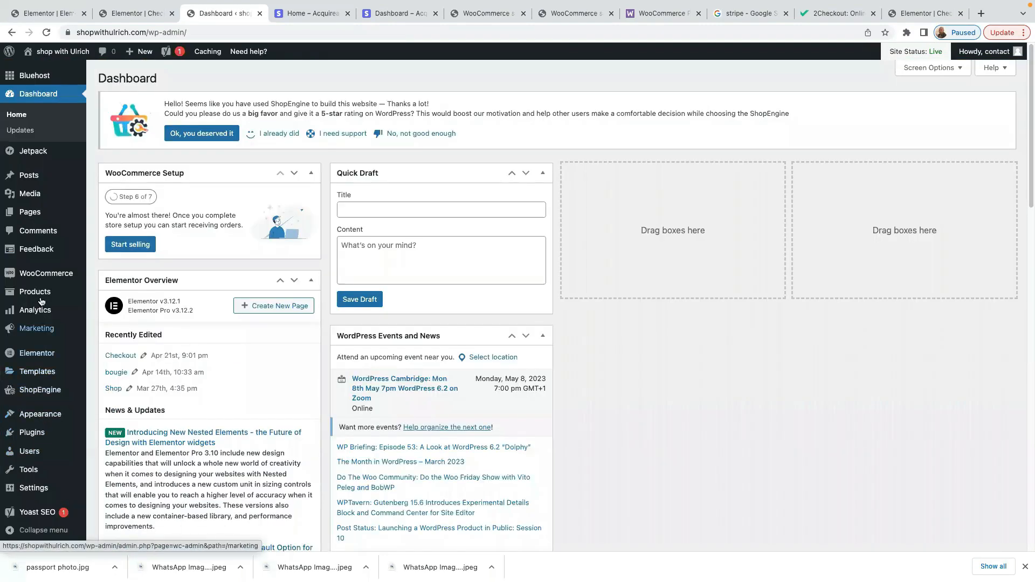
{"action": "mouse_move", "coordinate": [42, 278]}
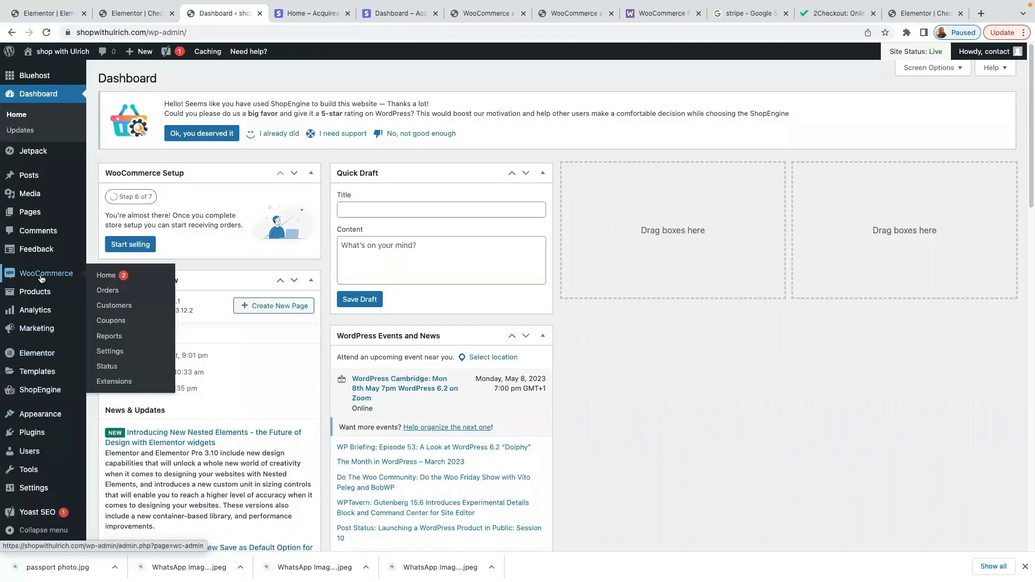